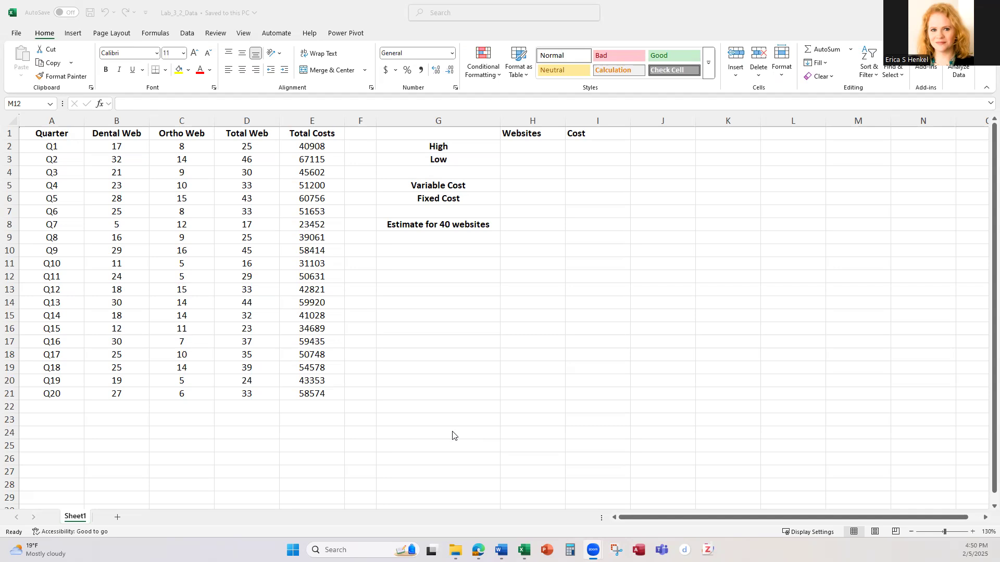
Highlight the Total Web and Total Costs values for the last eight quarters, D14:E21, in yellow.
click(247, 396)
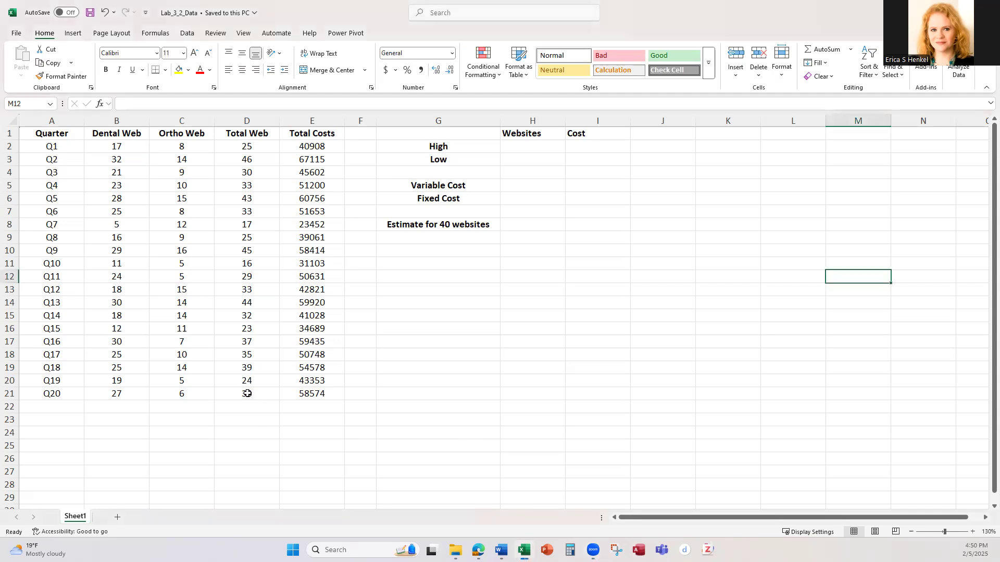
click(247, 381)
click(247, 366)
click(246, 354)
click(246, 341)
click(246, 328)
click(247, 315)
click(246, 304)
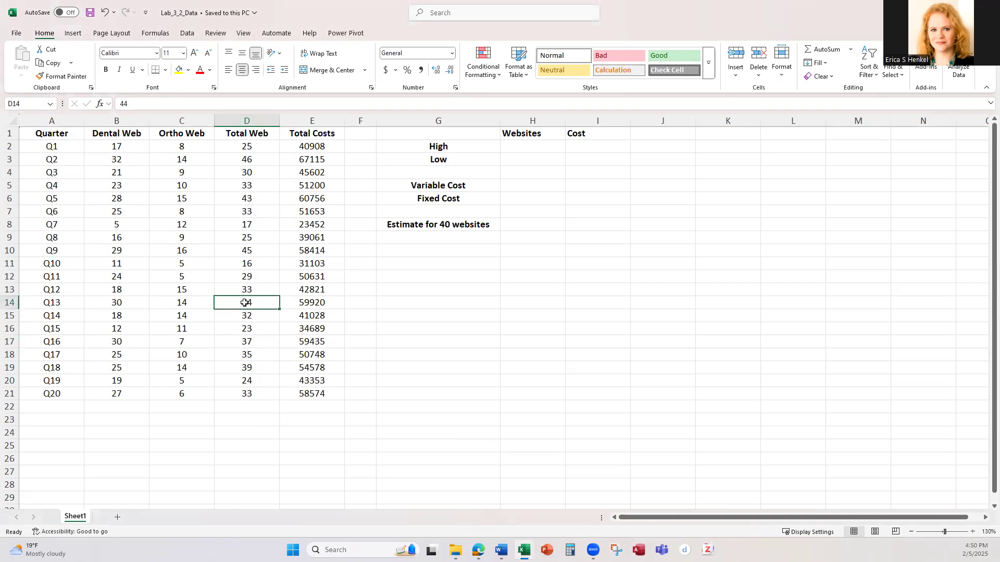
drag(244, 302, 314, 392)
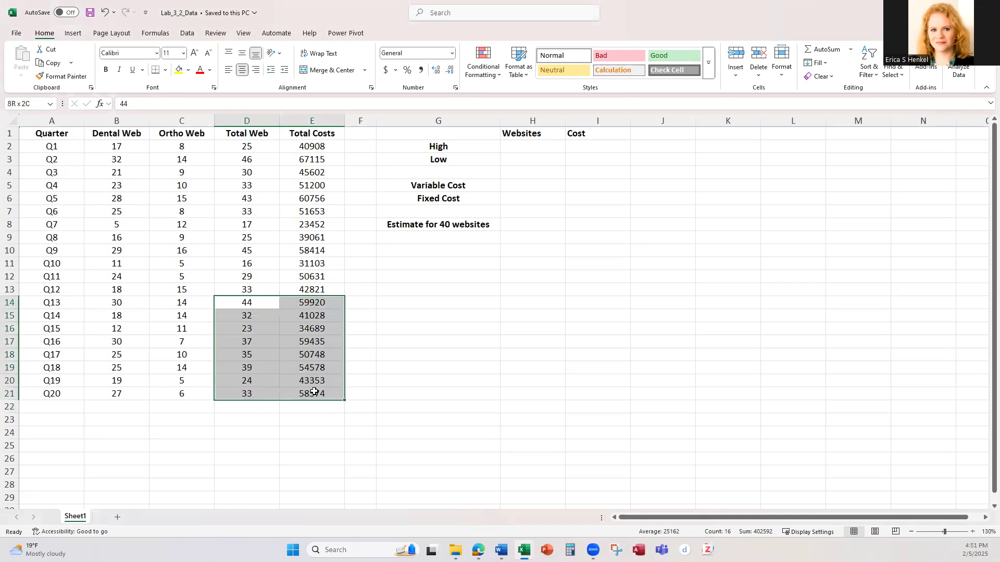
click(178, 70)
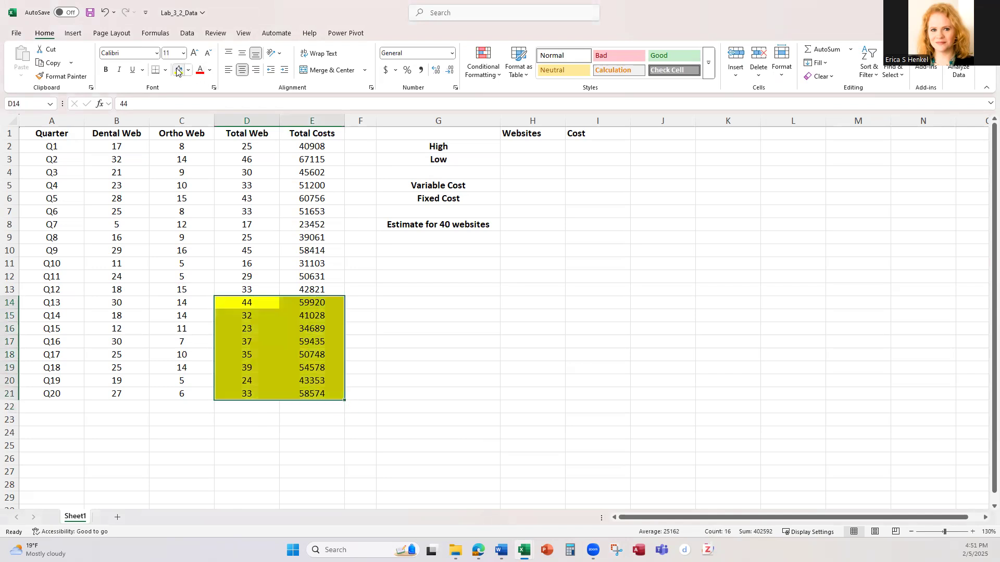
click(419, 363)
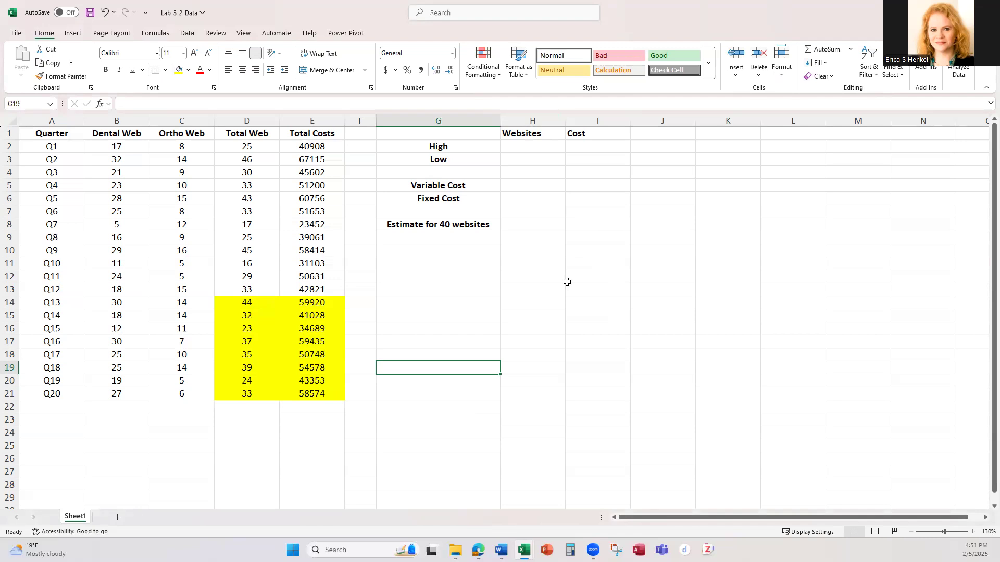
Enter the text note "=Change in Cost/ Change in units" in J5, beside the Variable Cost row.
click(642, 186)
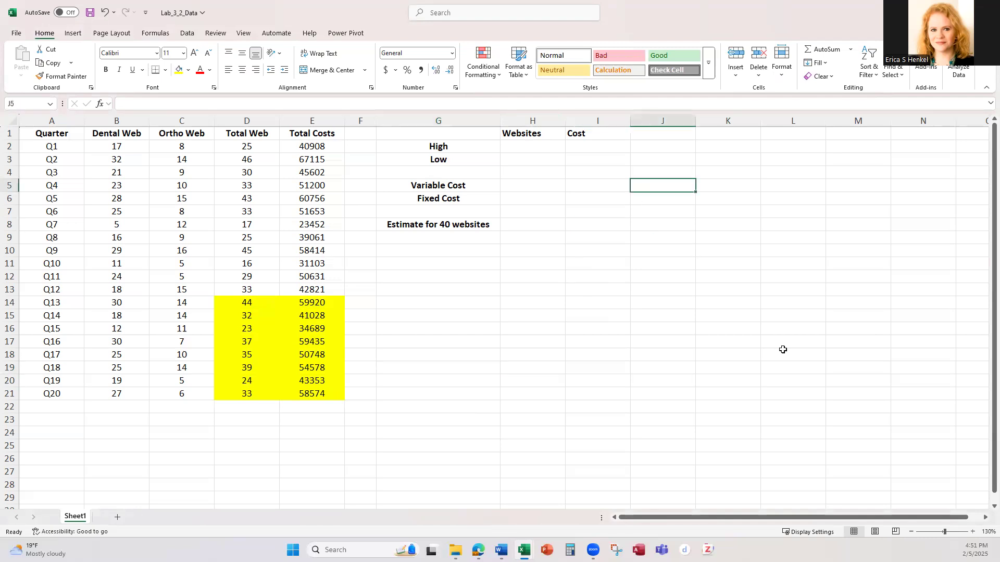
text('=C)
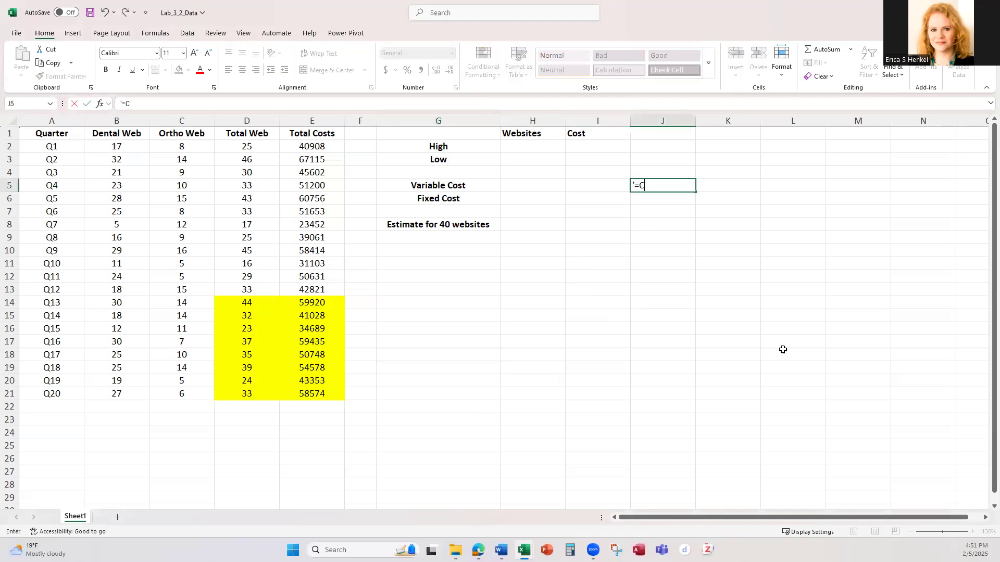
text(hange in Co)
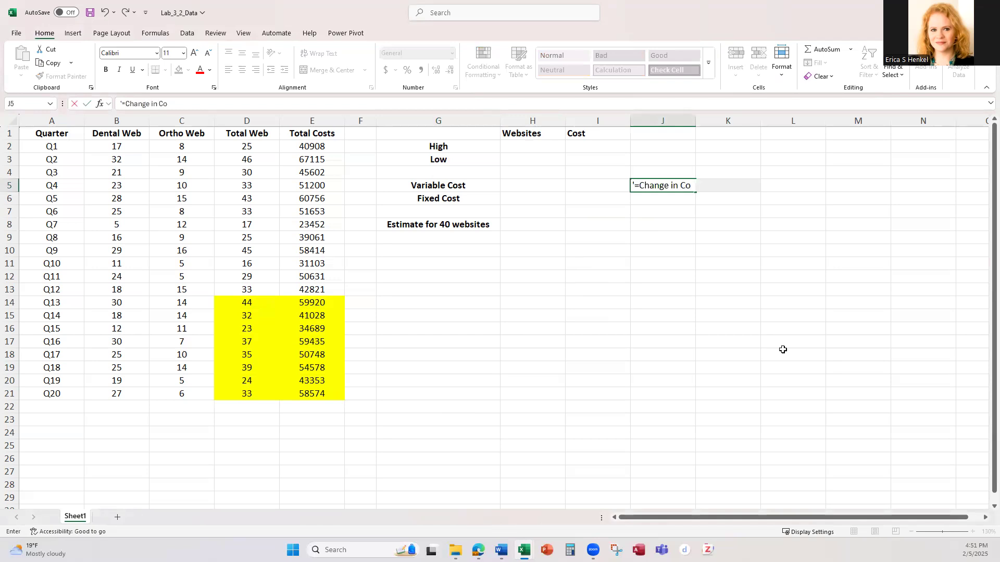
text(st/ Ch)
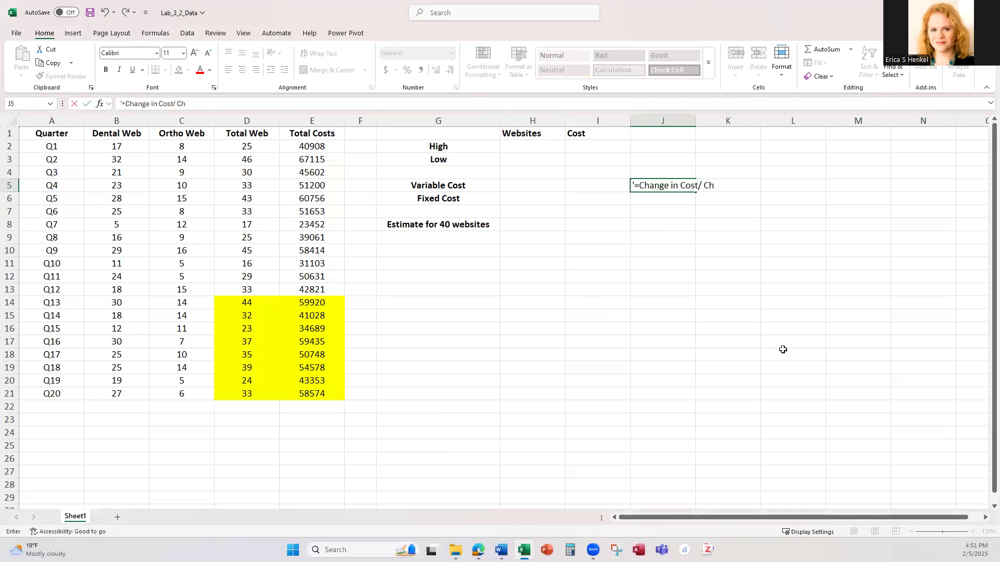
text(ange in units)
key(Return)
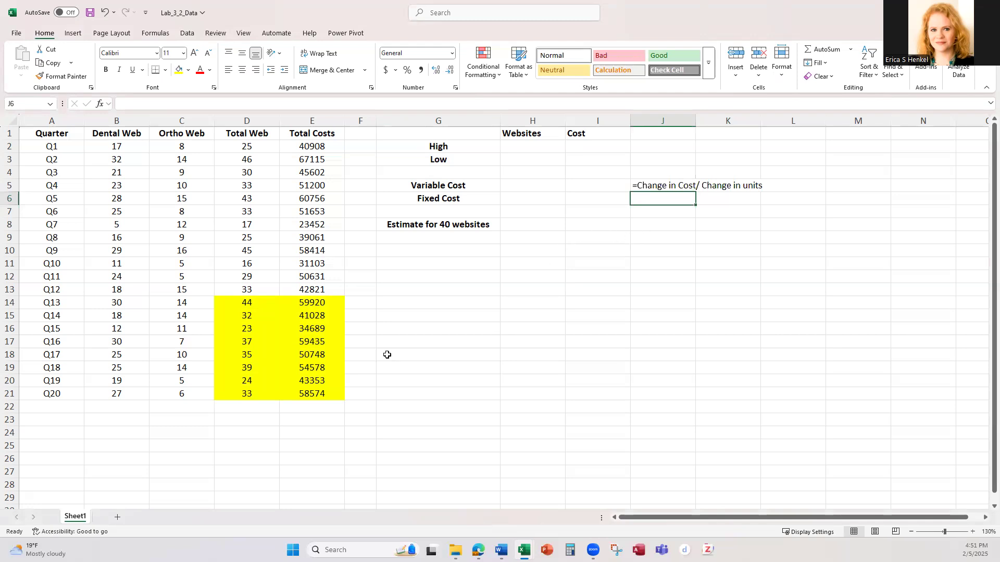
Enter 44 as the High websites value in H2 and 59920 as its cost in I2.
drag(251, 304, 311, 391)
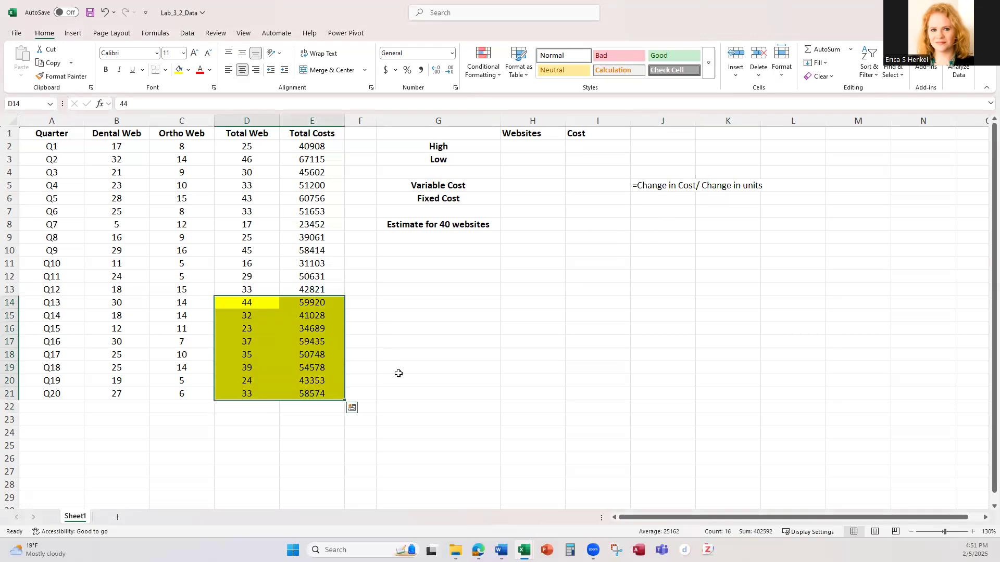
click(399, 373)
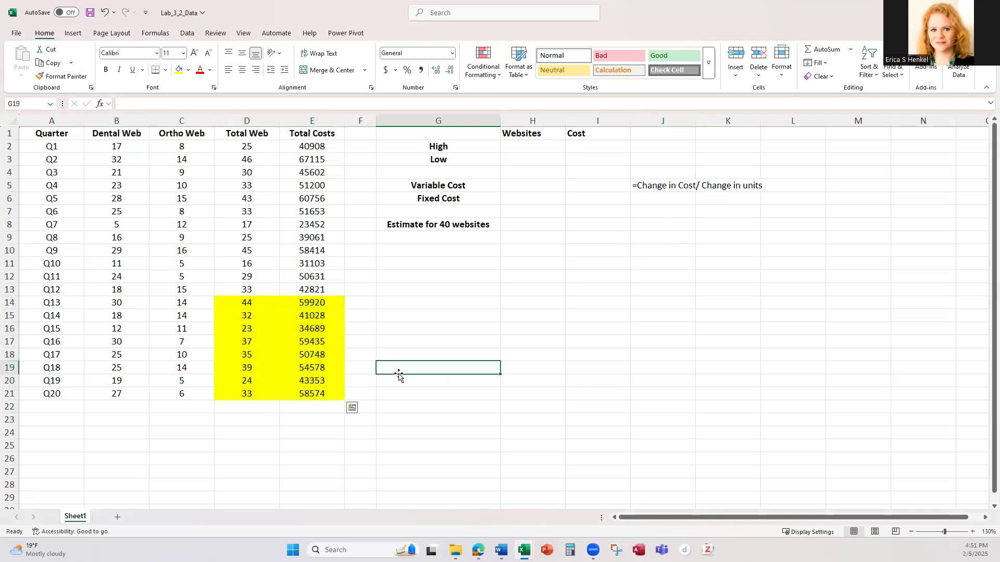
click(251, 302)
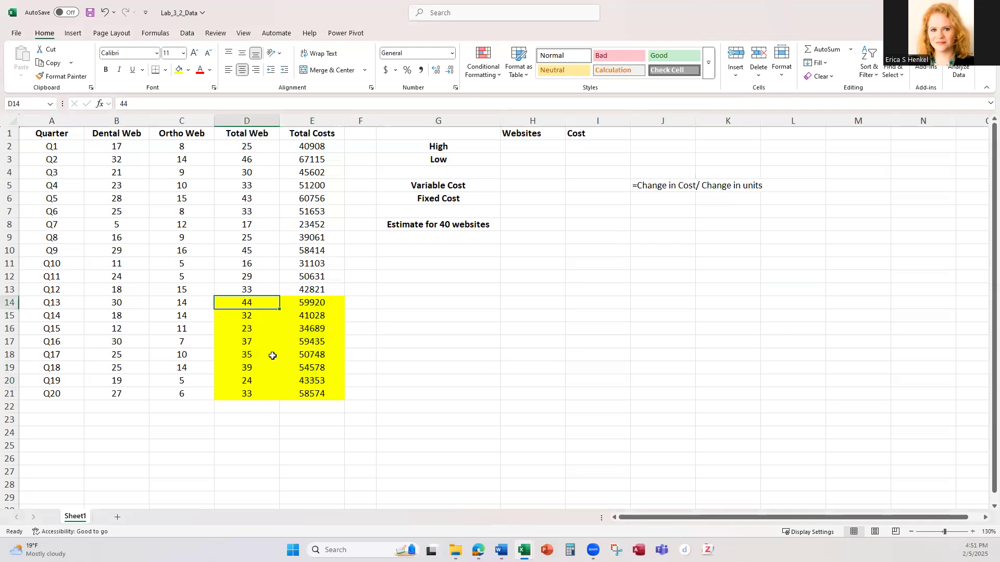
click(529, 146)
text(44)
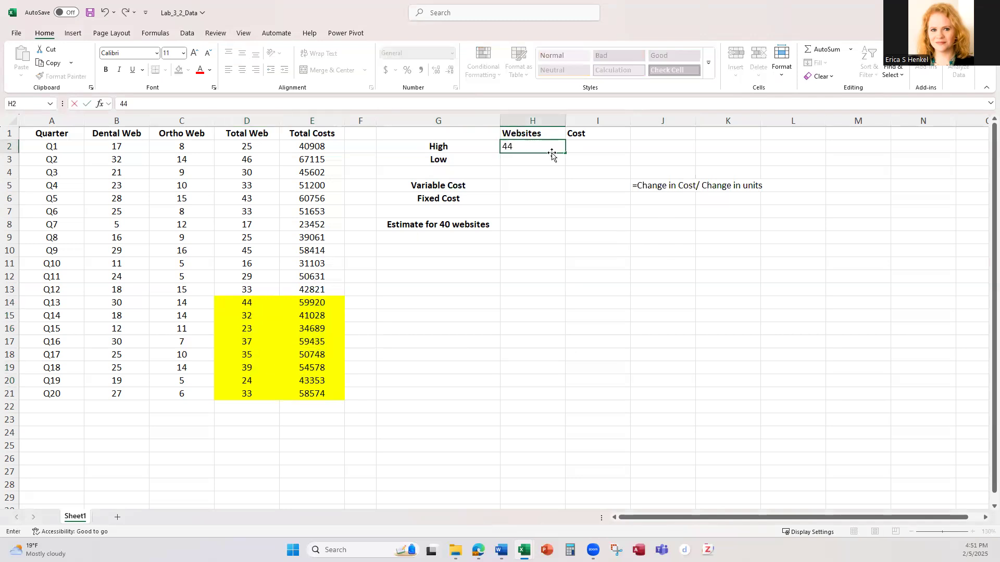
click(601, 142)
text(5)
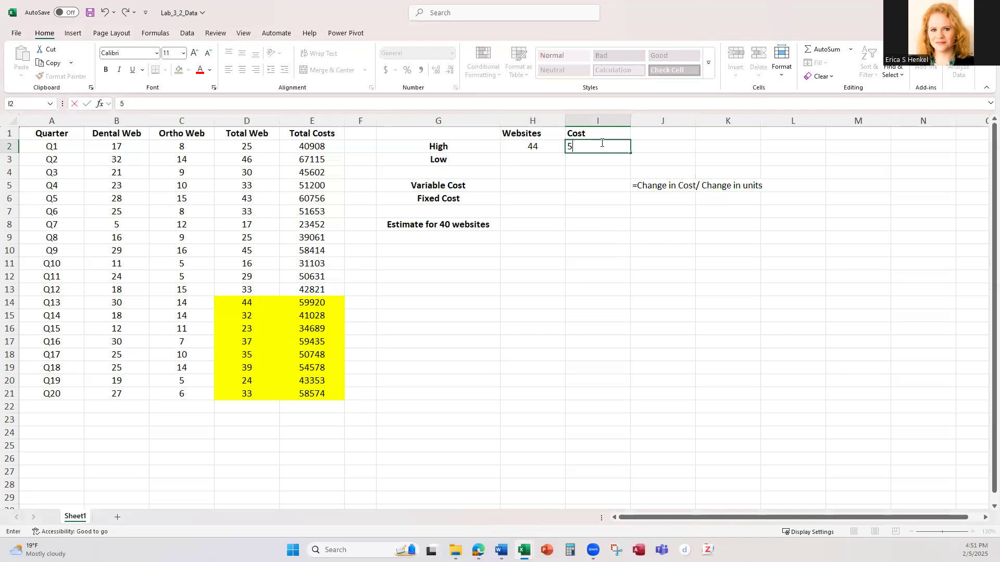
text(9920)
key(Return)
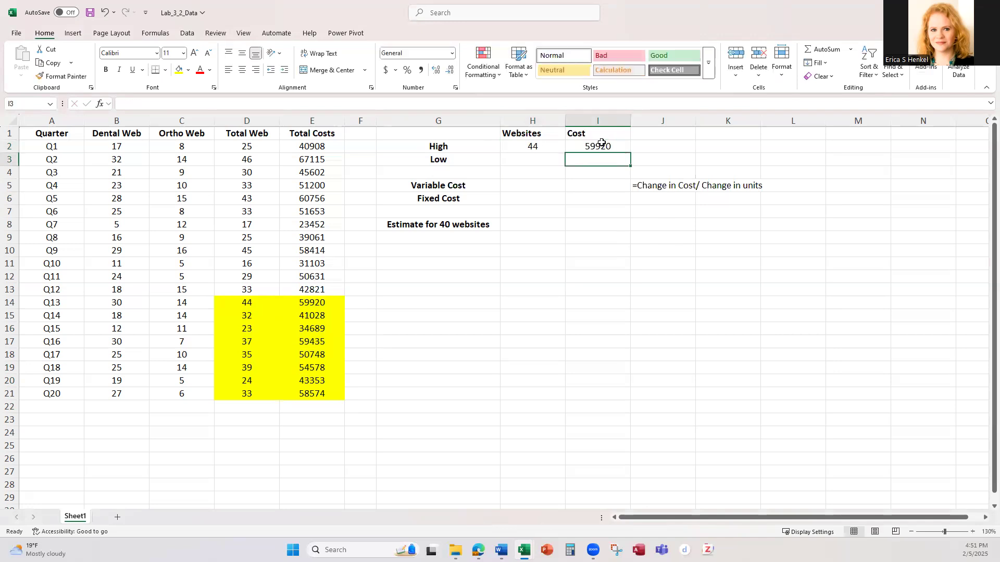
Enter 23 as the Low websites value in H3 and 34689 as its cost in I3.
click(256, 328)
click(535, 160)
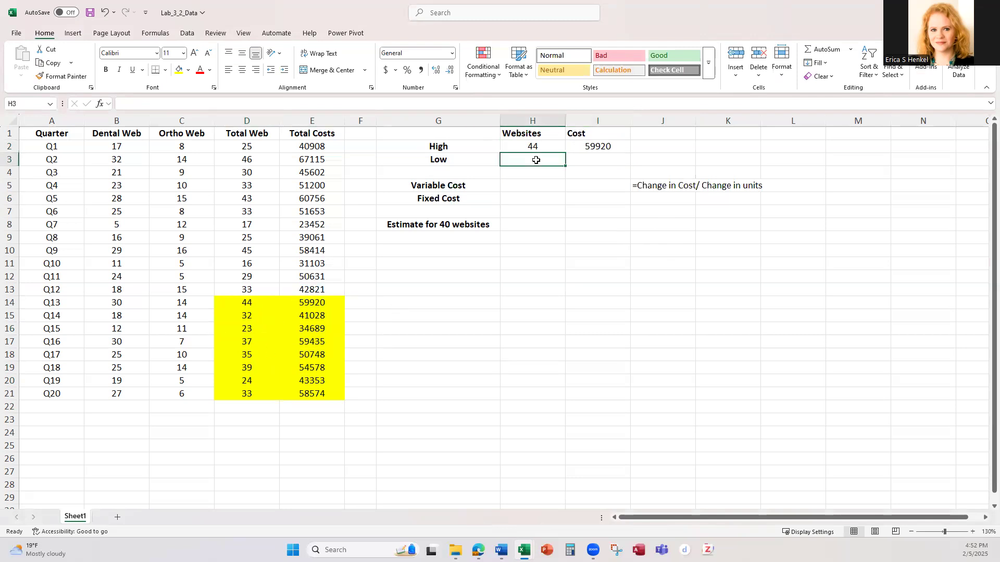
text(23)
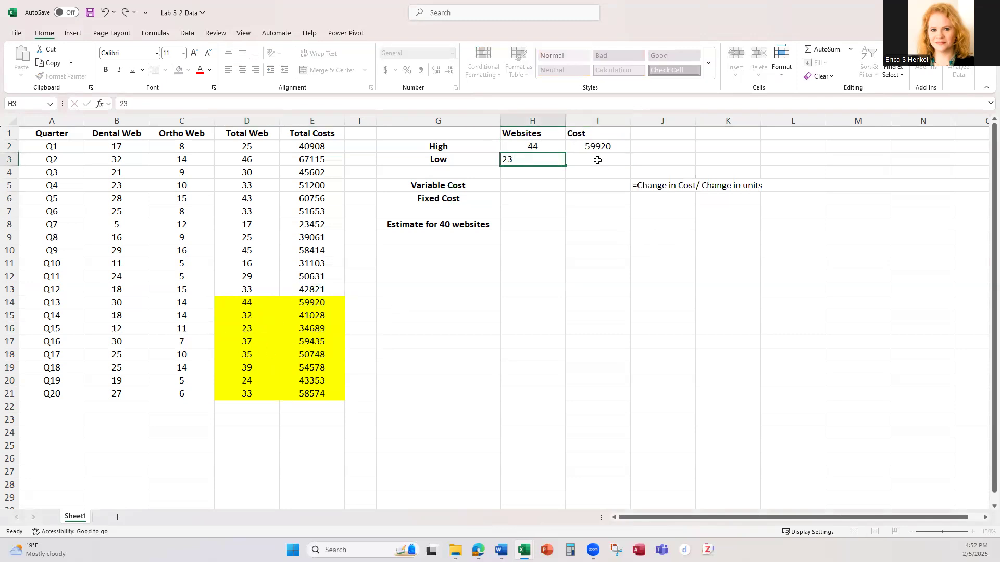
click(598, 160)
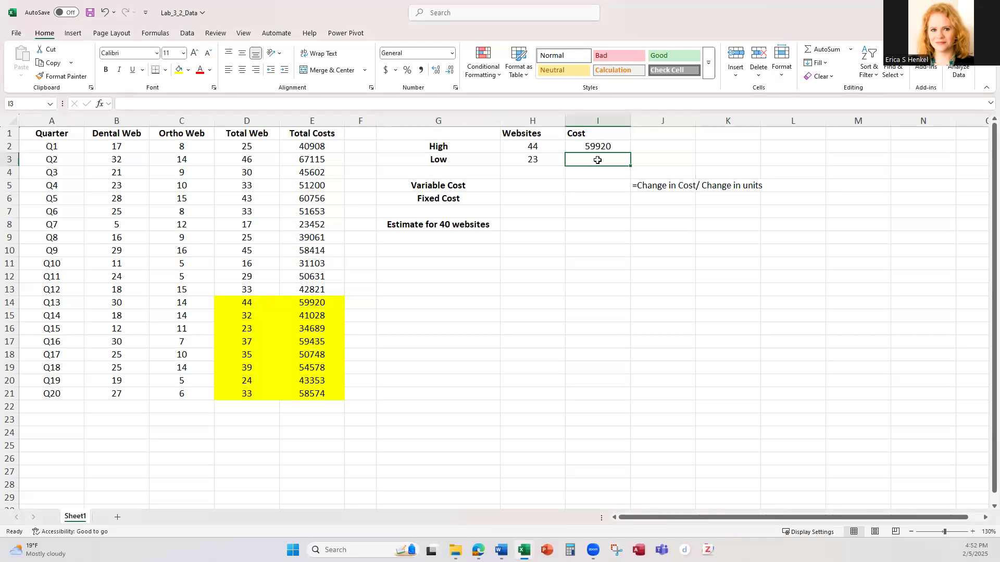
text(34689)
key(Return)
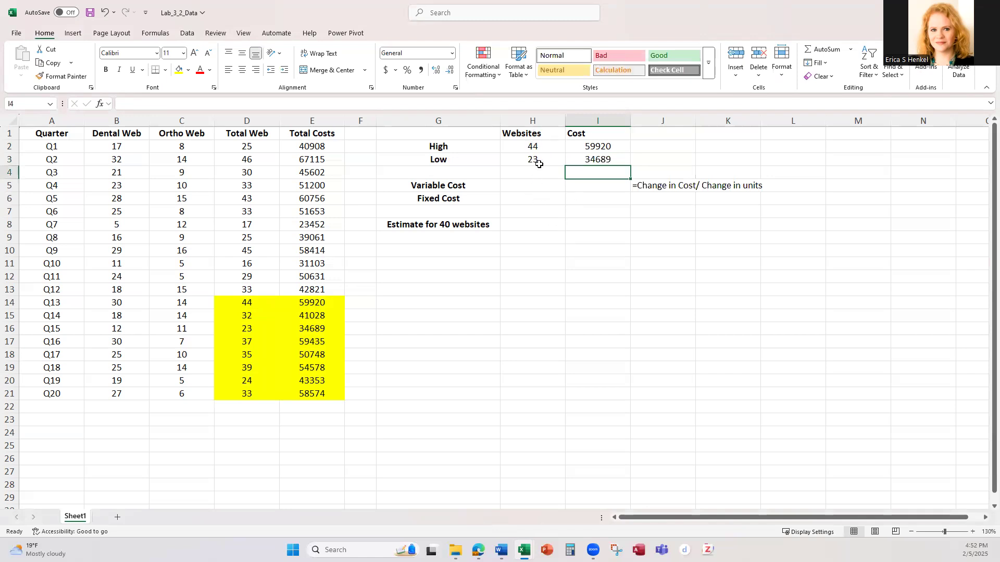
Replace the High and Low websites values in H2 and H3 with the cell references =D14 and =D16.
click(536, 149)
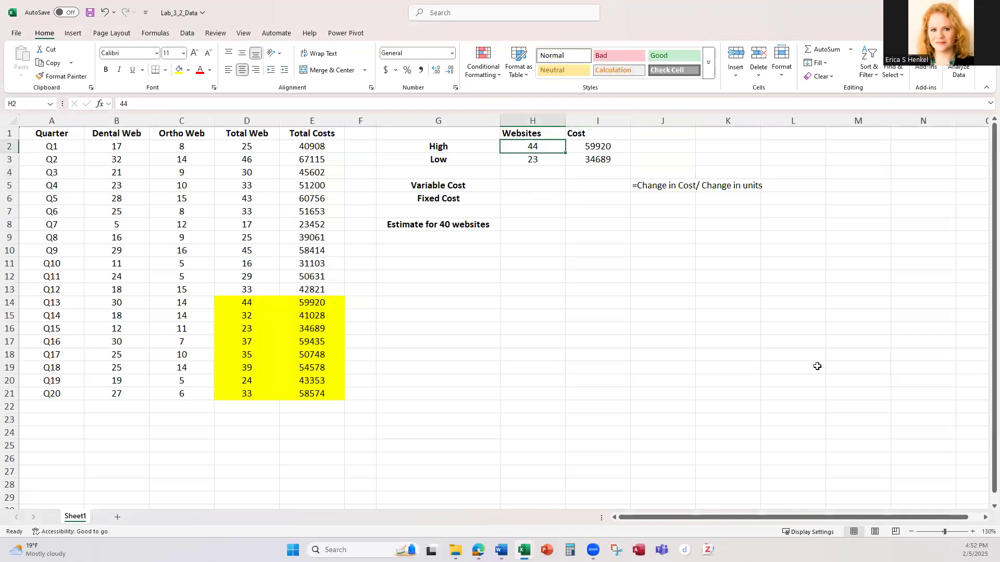
text(=)
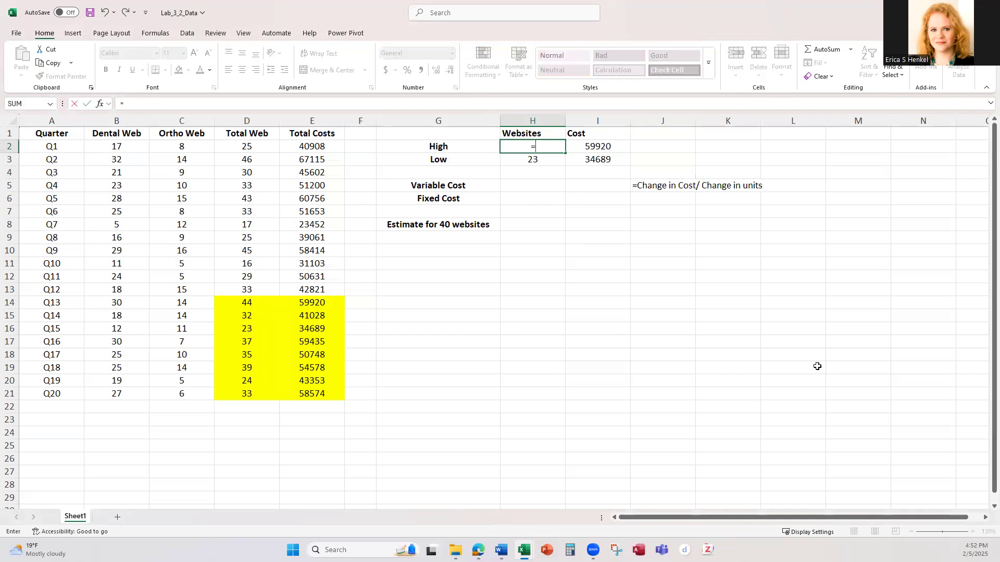
text(D14)
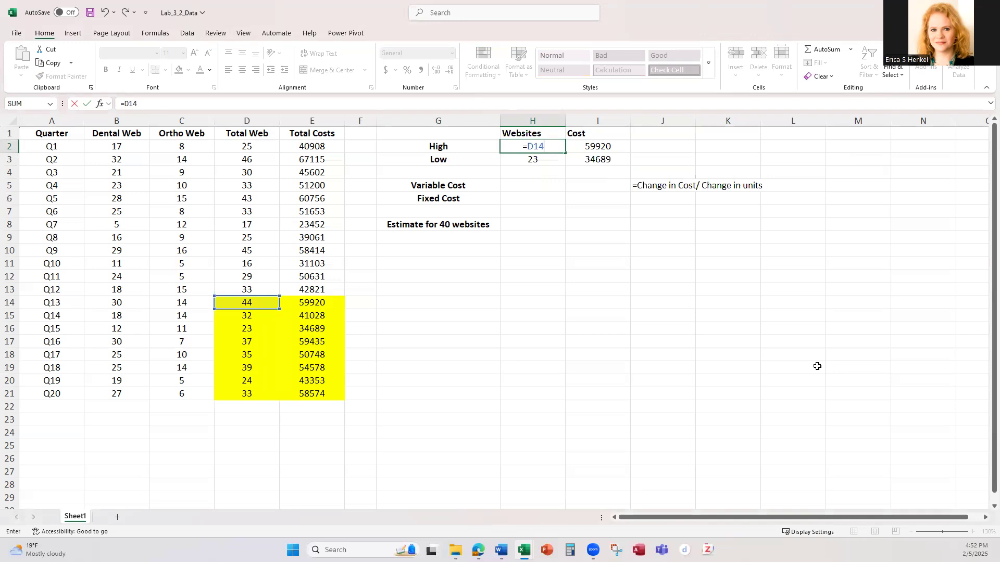
key(Return)
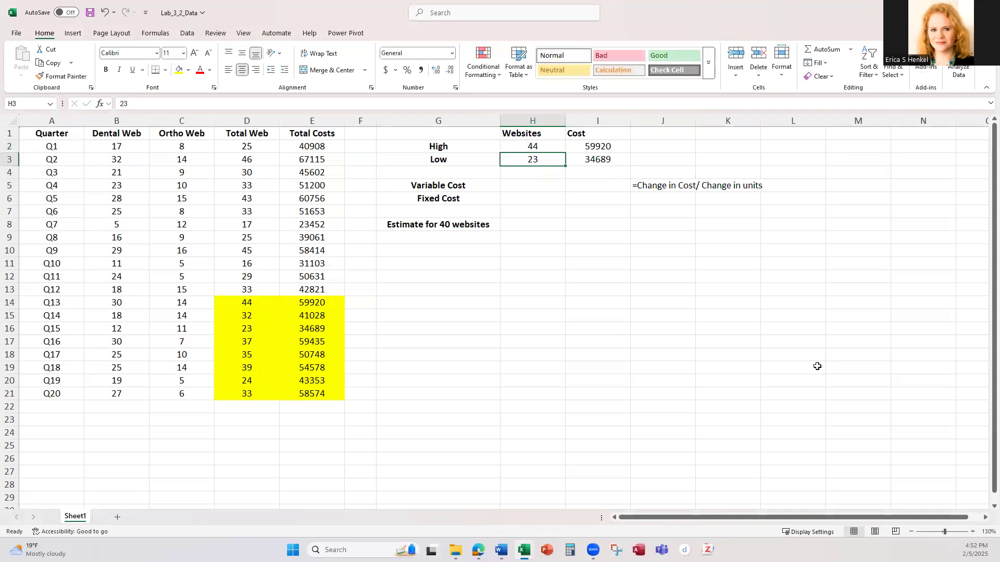
text(=D15)
key(BackSpace)
text(6)
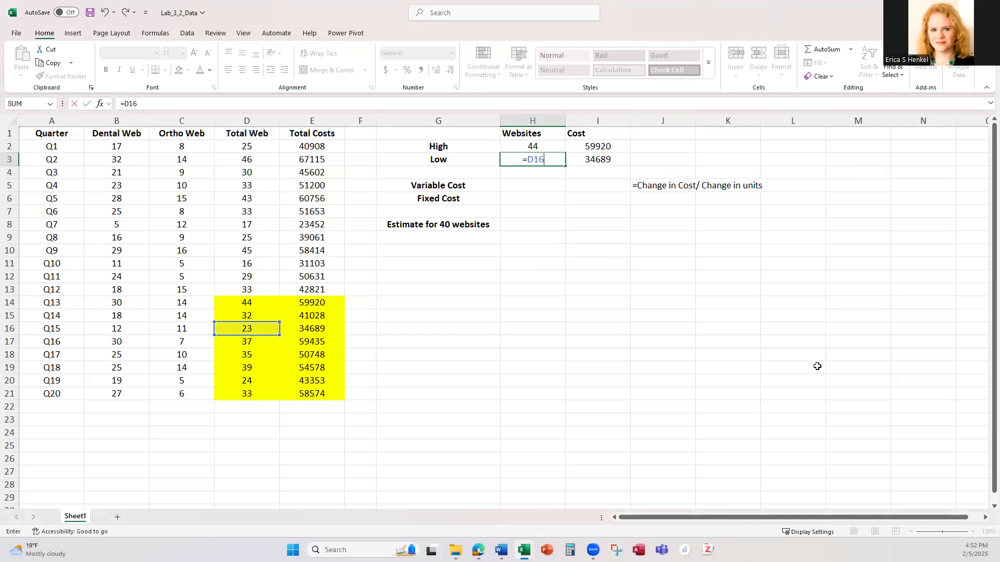
key(Return)
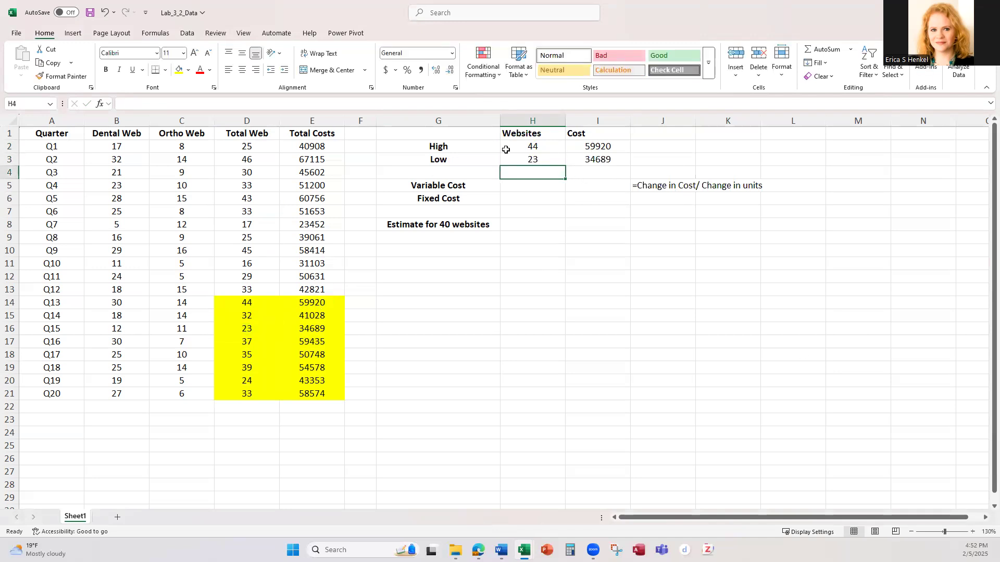
Copy the High and Low website references across into the Cost cells I2 and I3, and check the copied formulas.
drag(544, 147, 613, 168)
click(592, 188)
click(595, 146)
double_click(597, 146)
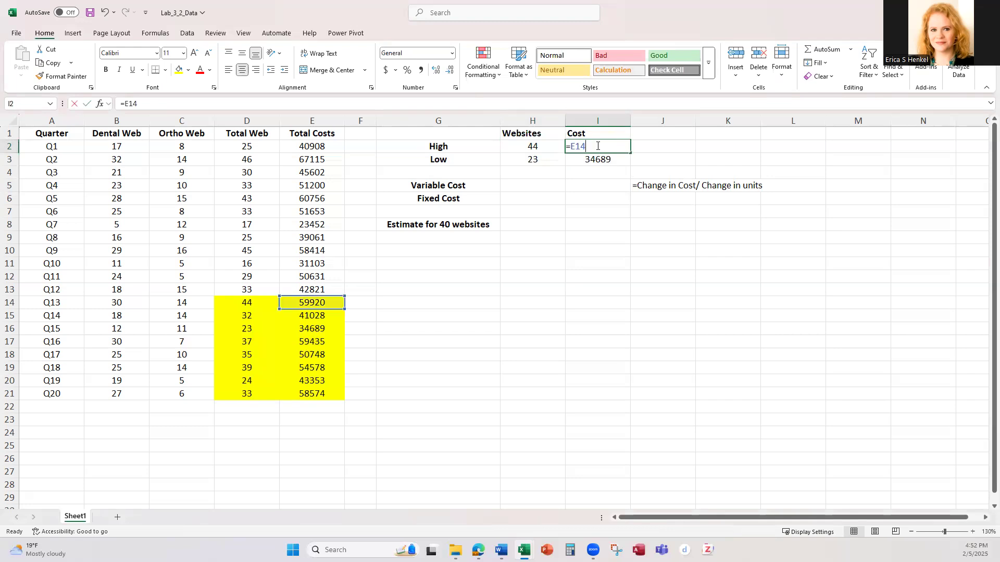
key(Return)
double_click(601, 161)
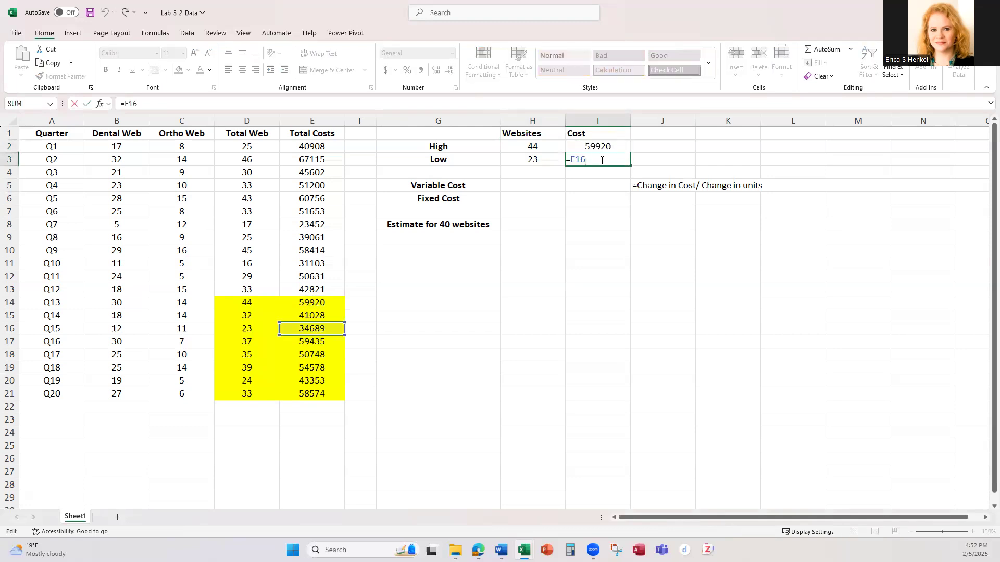
key(ctrl+Return)
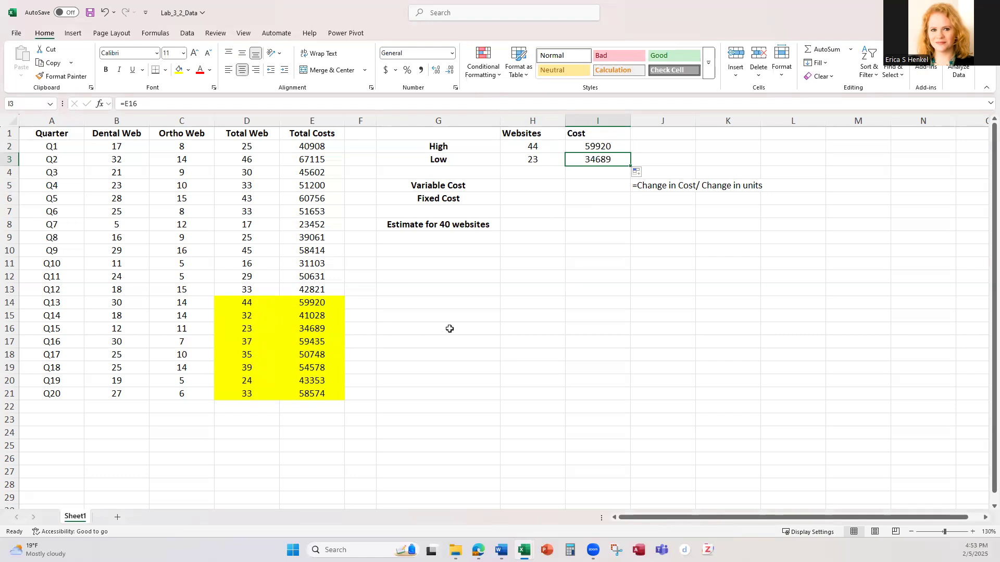
Enter the change in websites, =(H2-H3), in the Variable Cost cell H5.
click(532, 187)
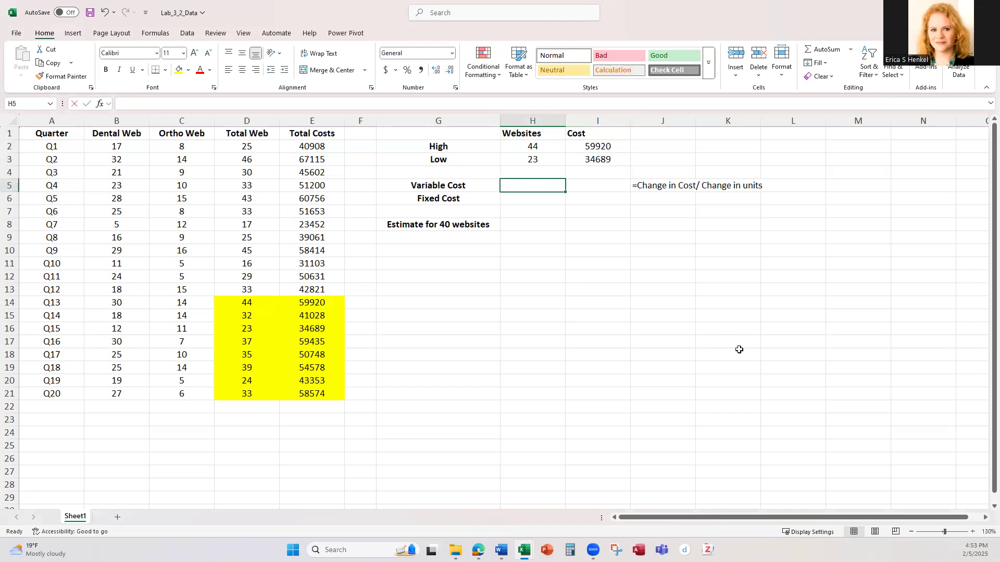
text(=()
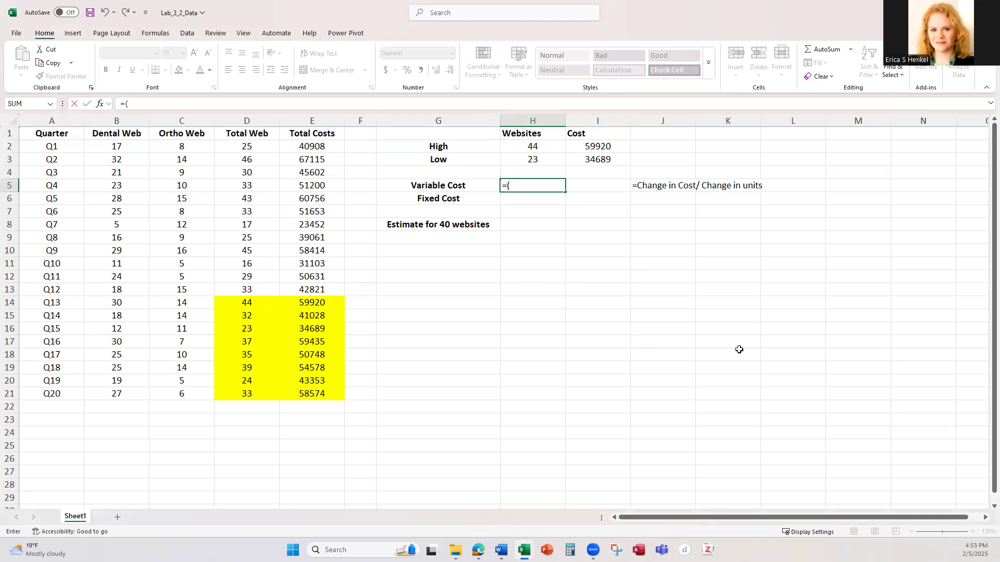
text(H2-)
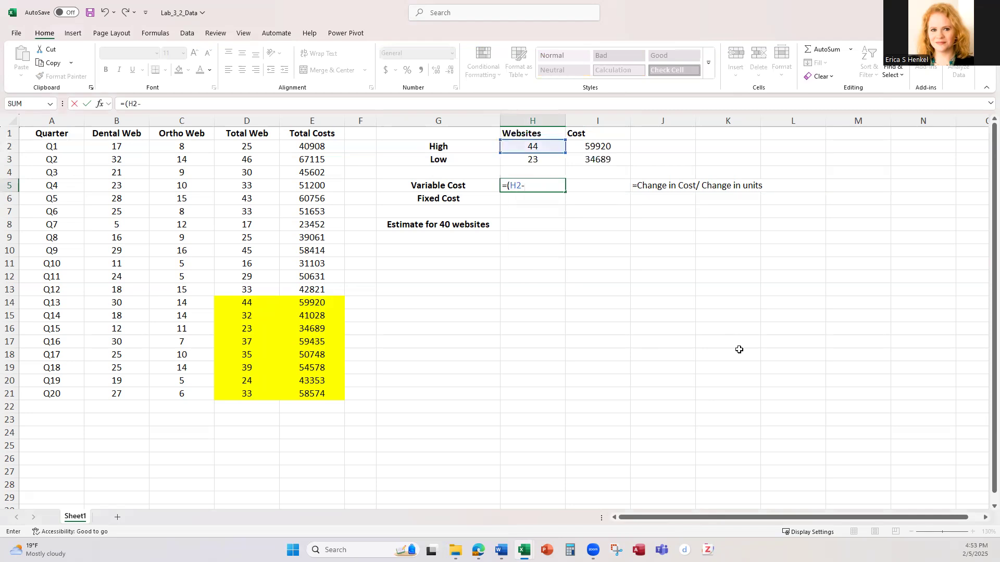
text(H3)
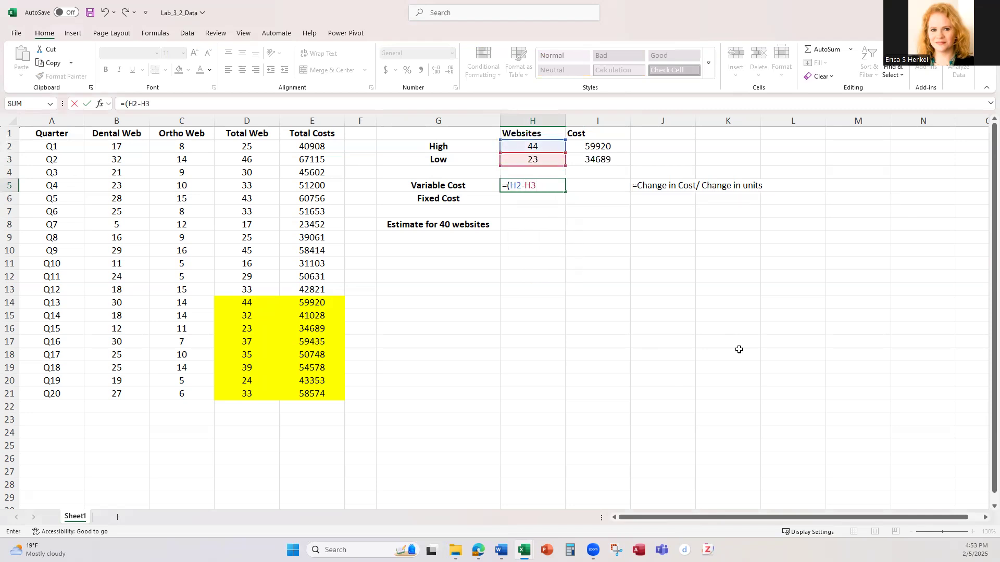
text())
key(BackSpace)
key(BackSpace)
key(Left)
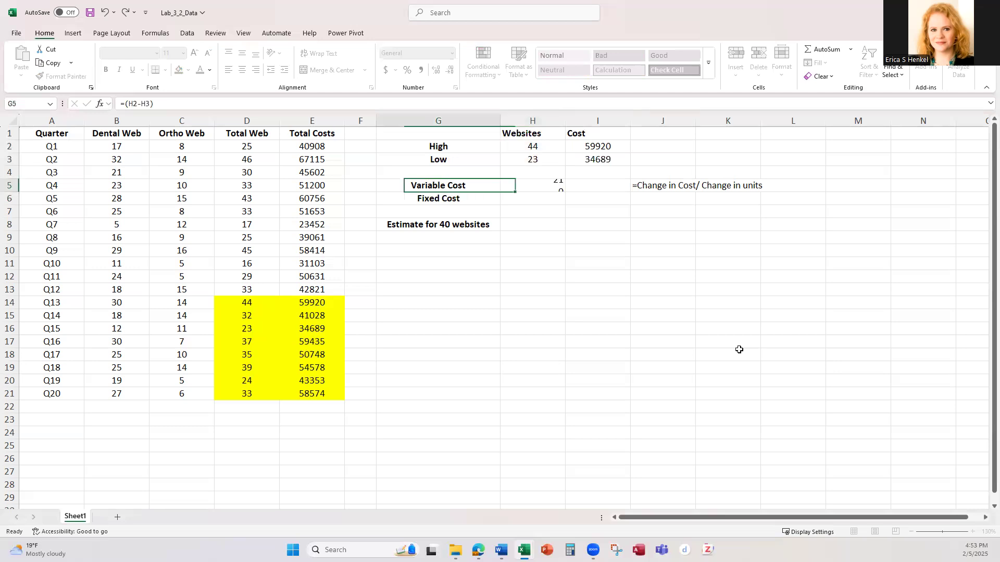
key(Left)
Extend the Variable Cost formula in H5 to =(I2-I3)/(H2-H3), dividing the change in cost by the change in websites.
double_click(507, 186)
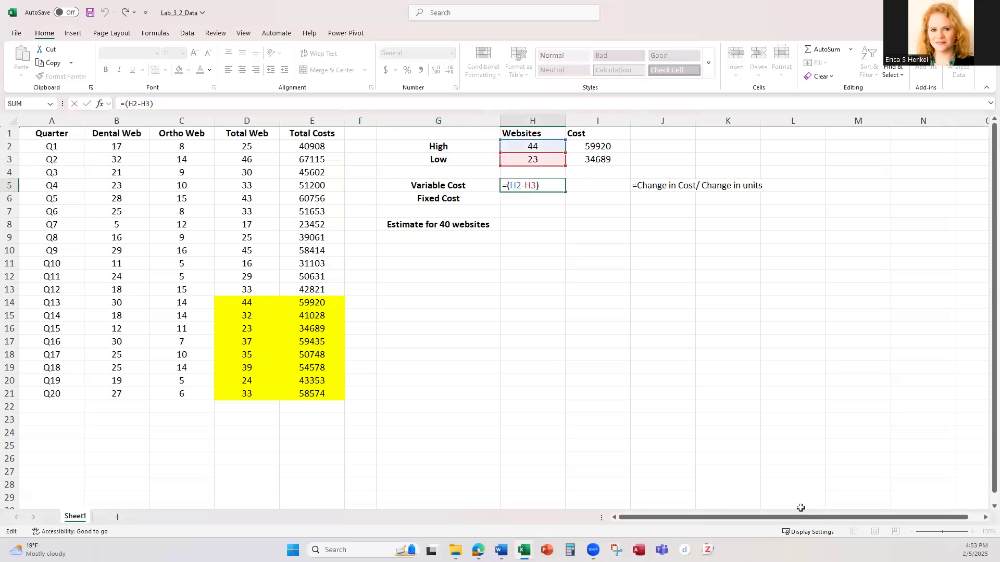
text(()
text(I2)
text(-I3)
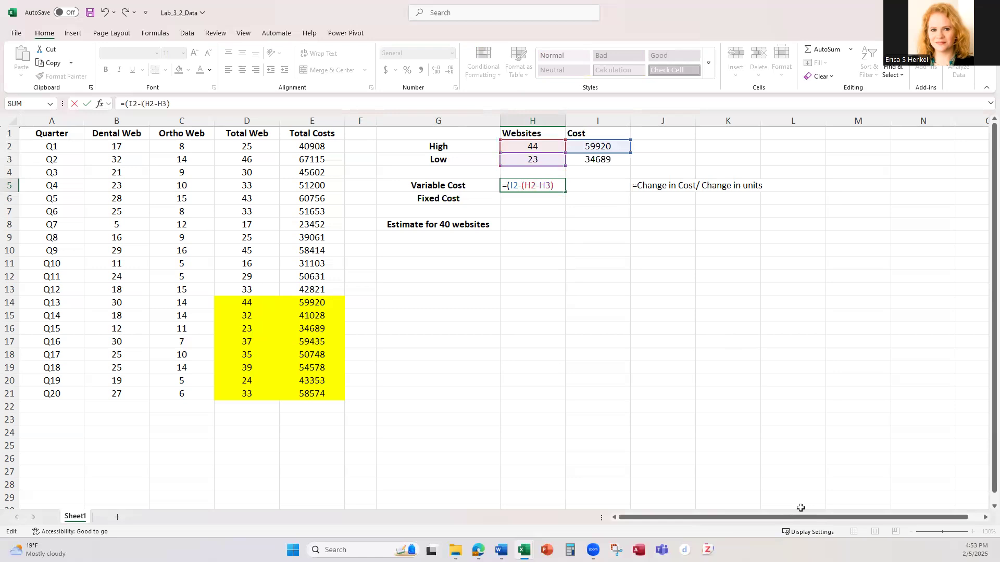
text())
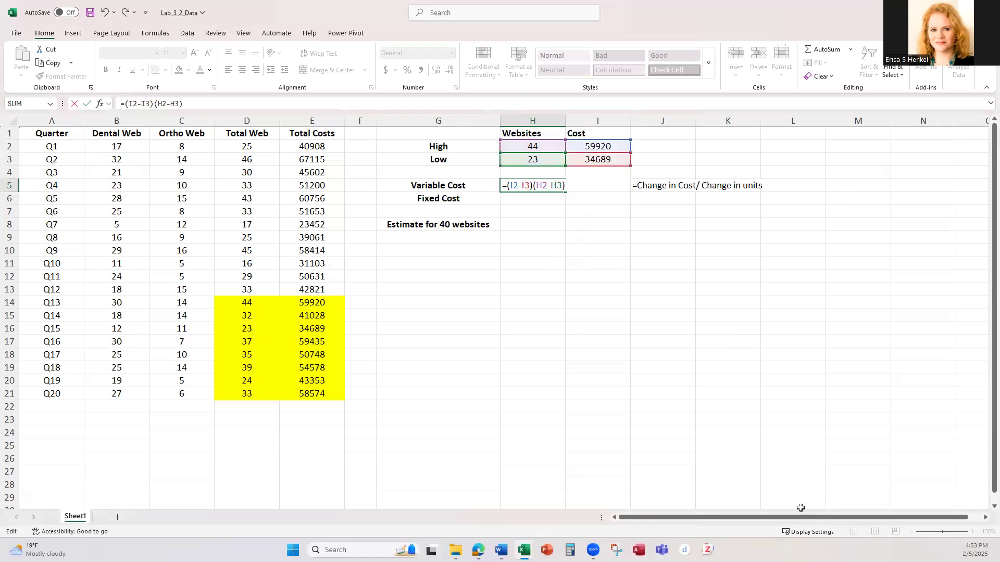
text(/)
key(Return)
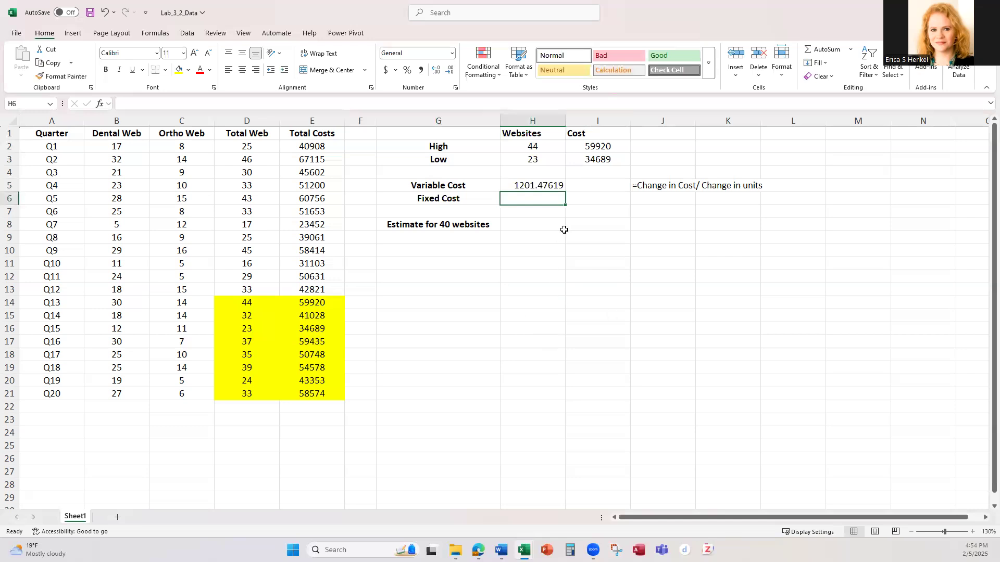
Enter the text note "TC = VC + FC" in J7.
click(660, 235)
click(658, 211)
text('T)
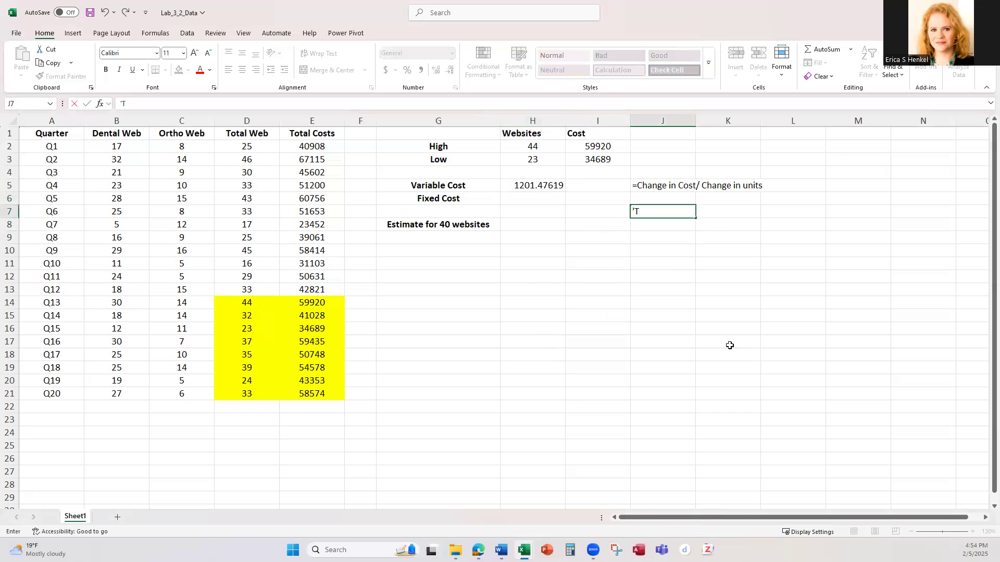
text(C = VC + FC)
key(Return)
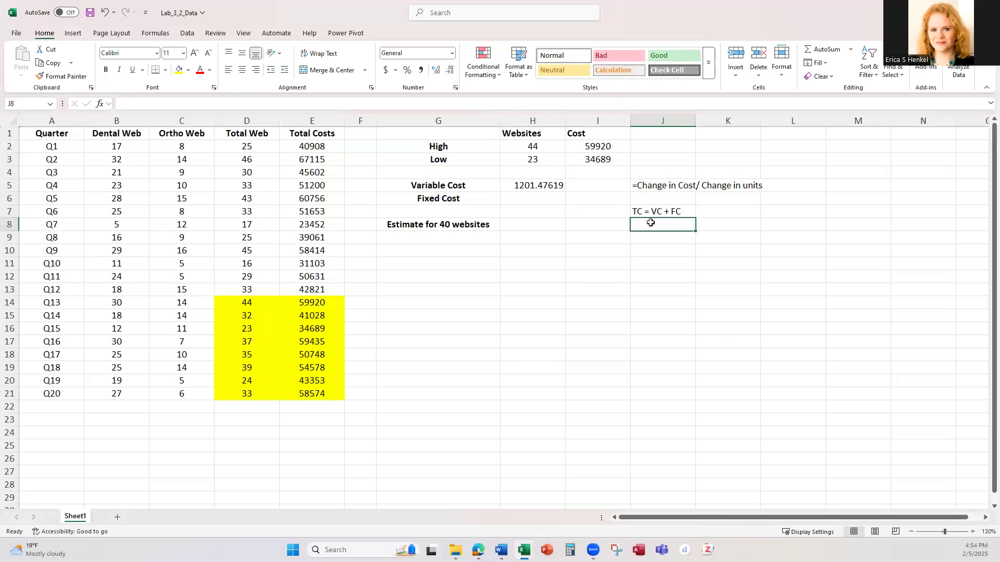
Enter the note "Total VC = VC/unit * # units" in J8.
text(Tot)
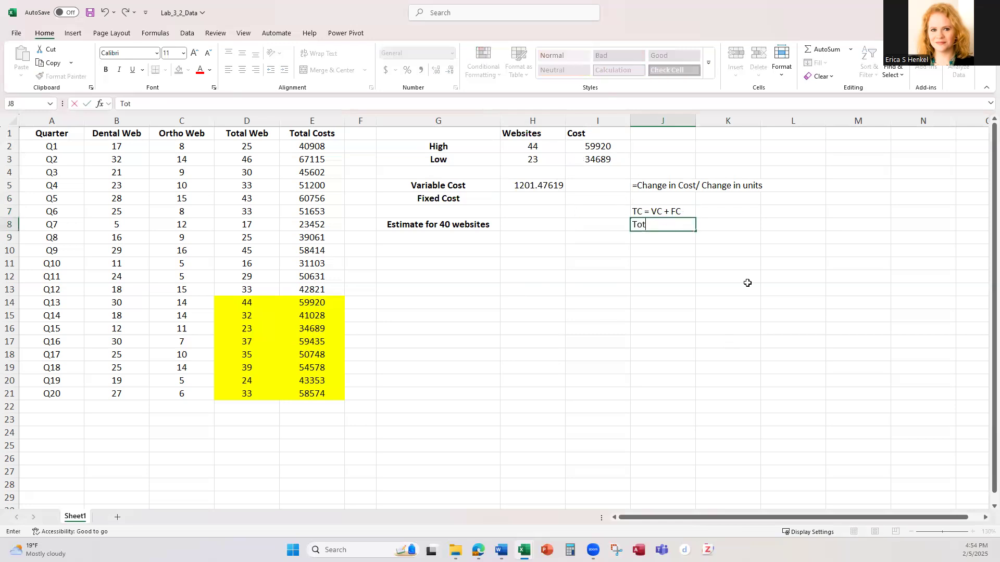
text(al VC = VC/unit * # units)
key(Return)
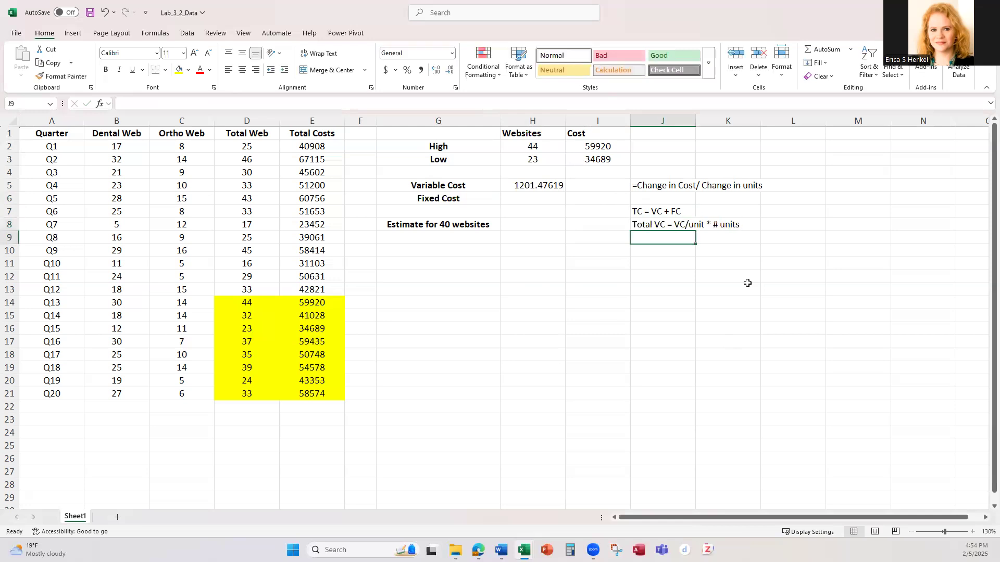
Calculate the Fixed Cost in H6 from the High values with the formula =I2-(H2*H5).
click(528, 199)
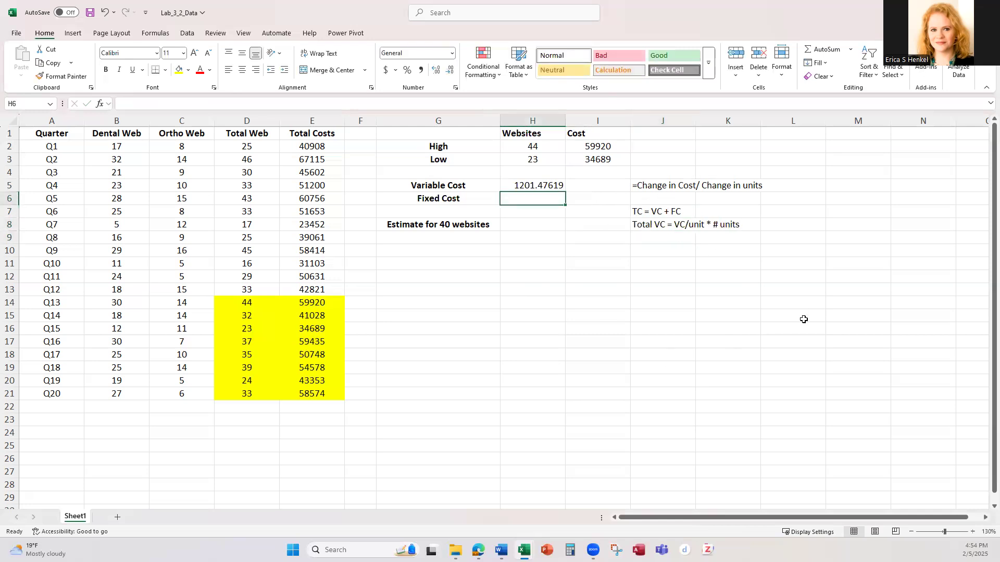
text(=)
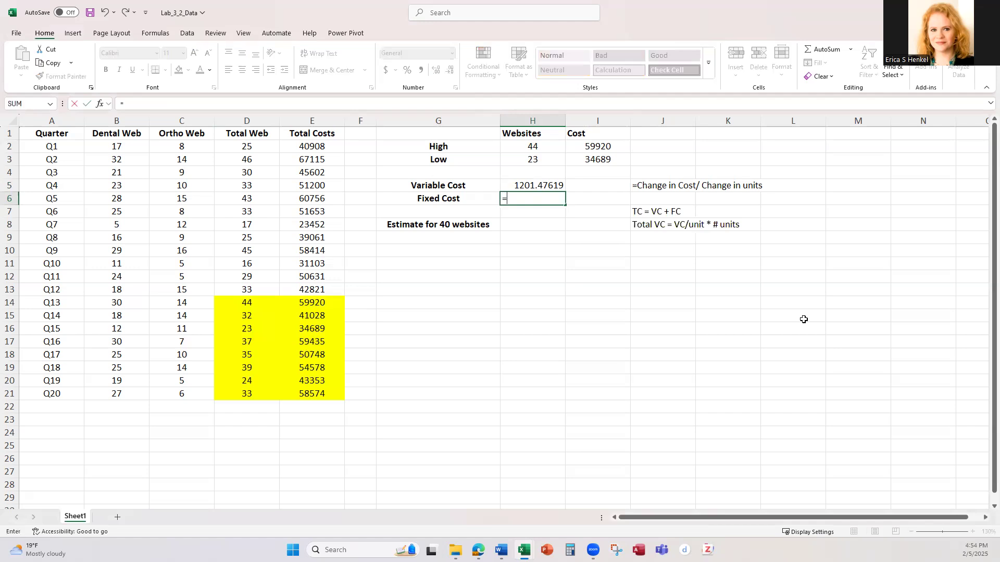
text(59)
key(BackSpace)
key(BackSpace)
text(I2)
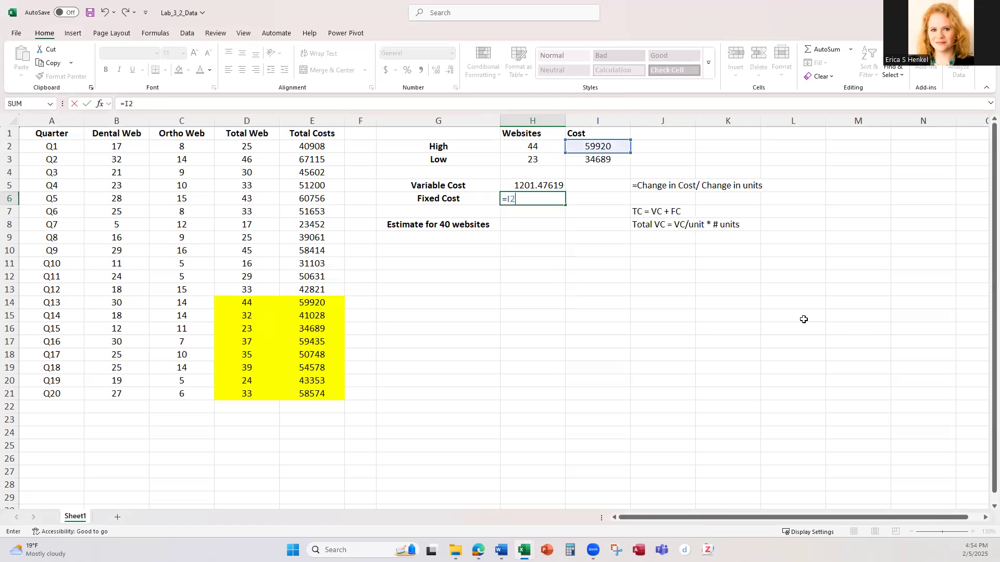
text(-(H2)
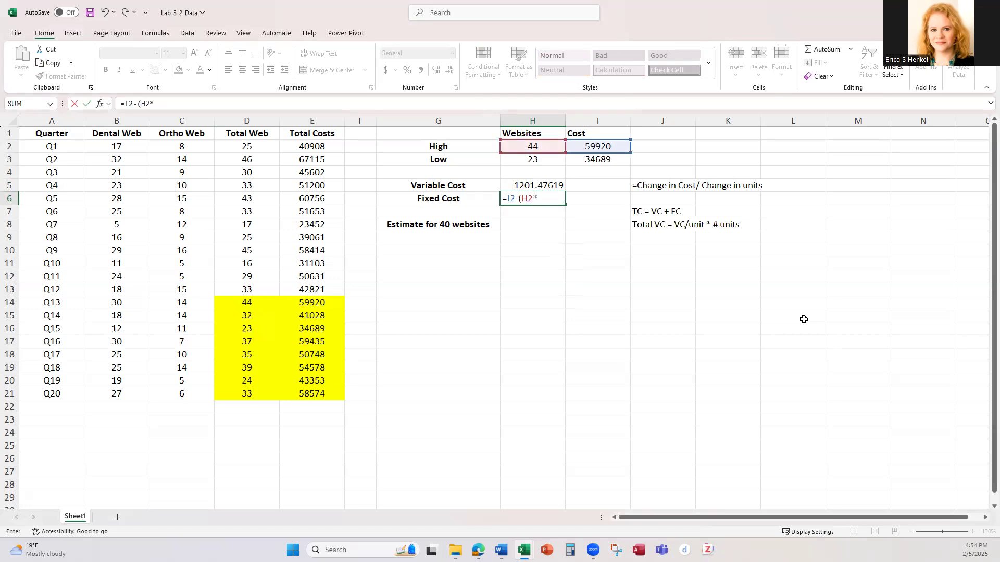
text(*H)
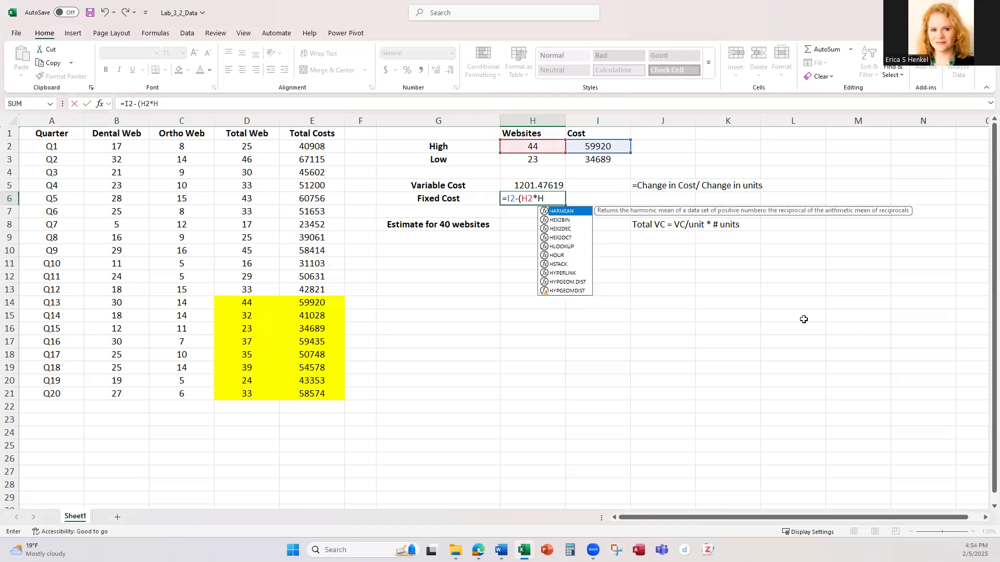
text(5))
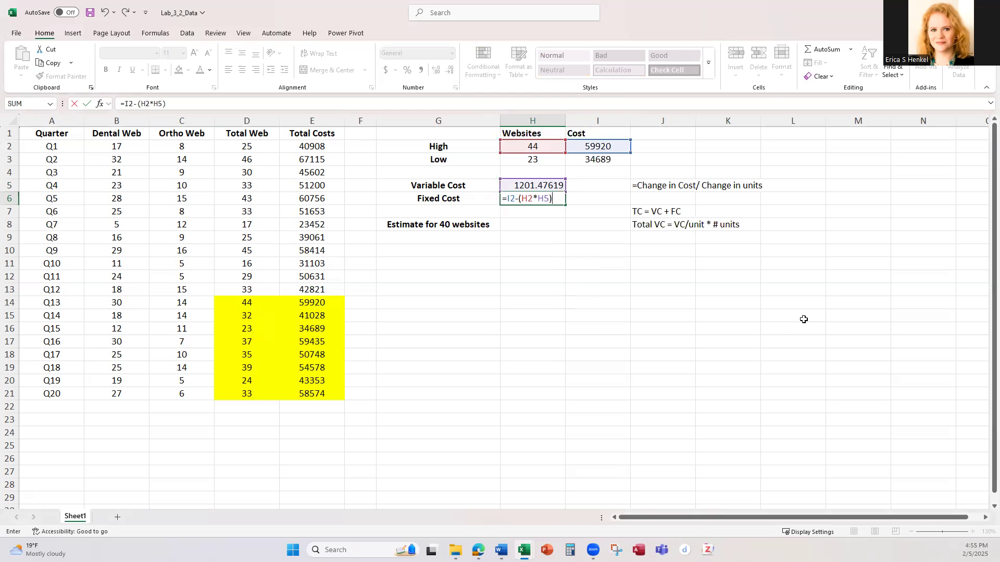
key(Return)
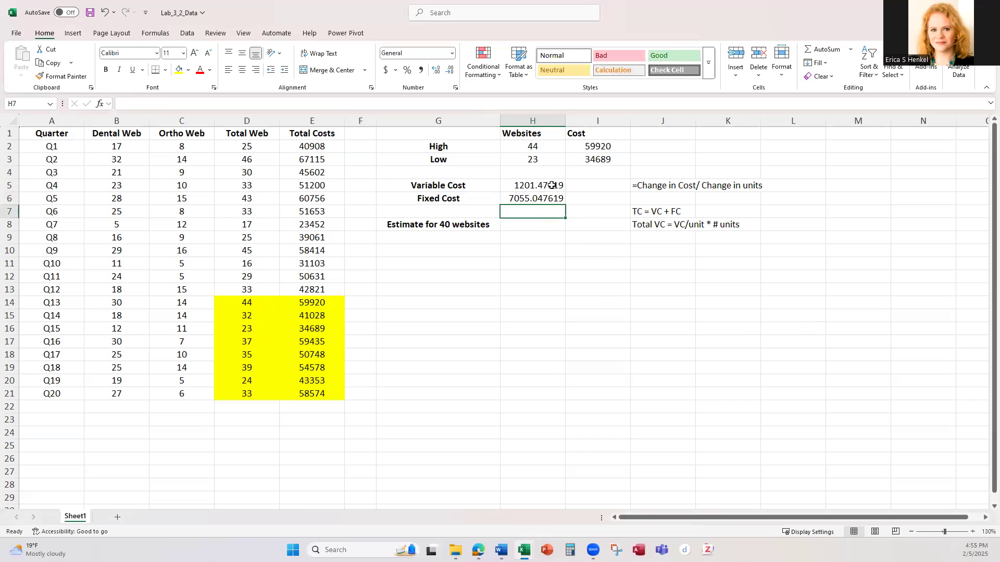
click(669, 276)
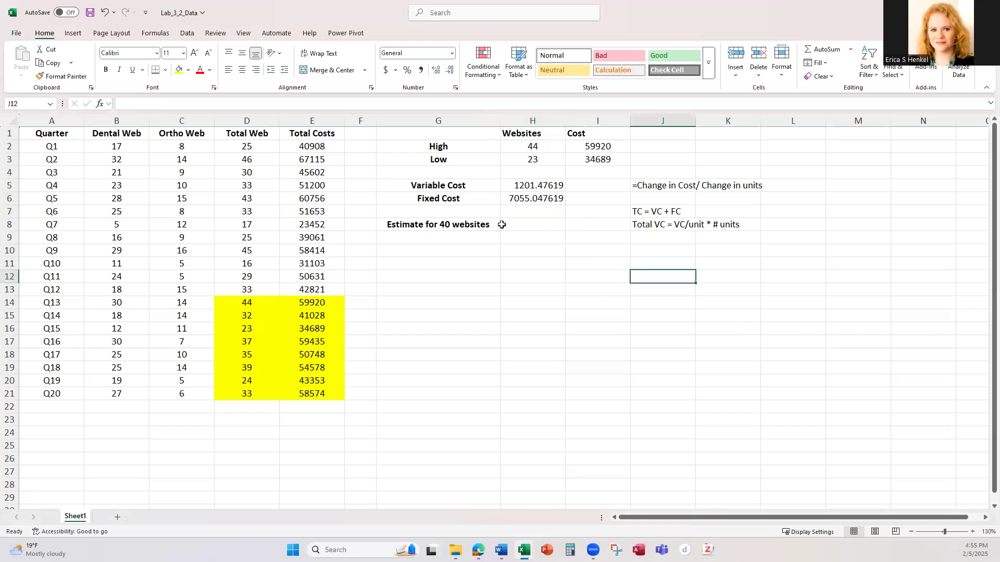
Calculate the estimate for 40 websites in H8 with the formula =(40*H5)+H6.
click(536, 222)
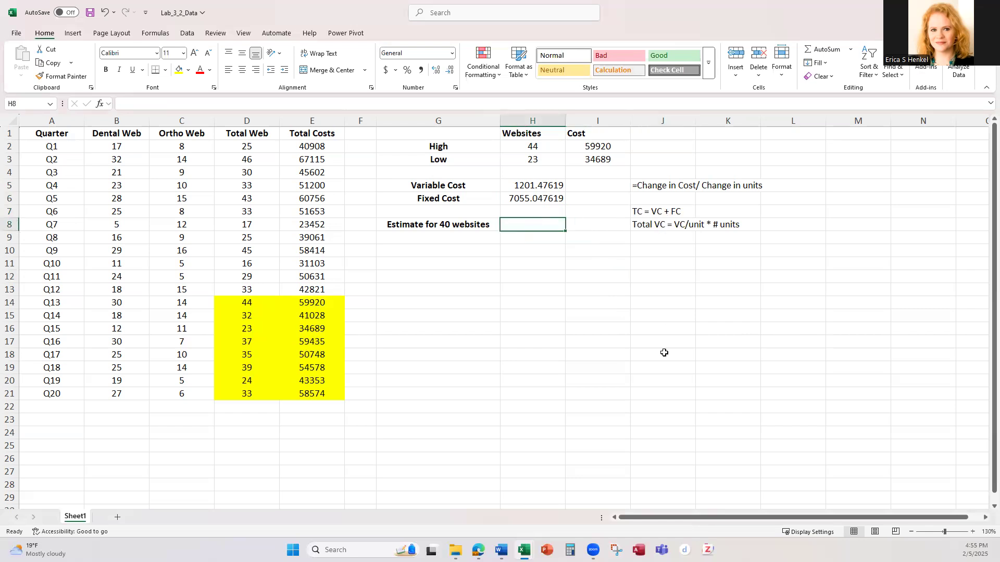
text(=)
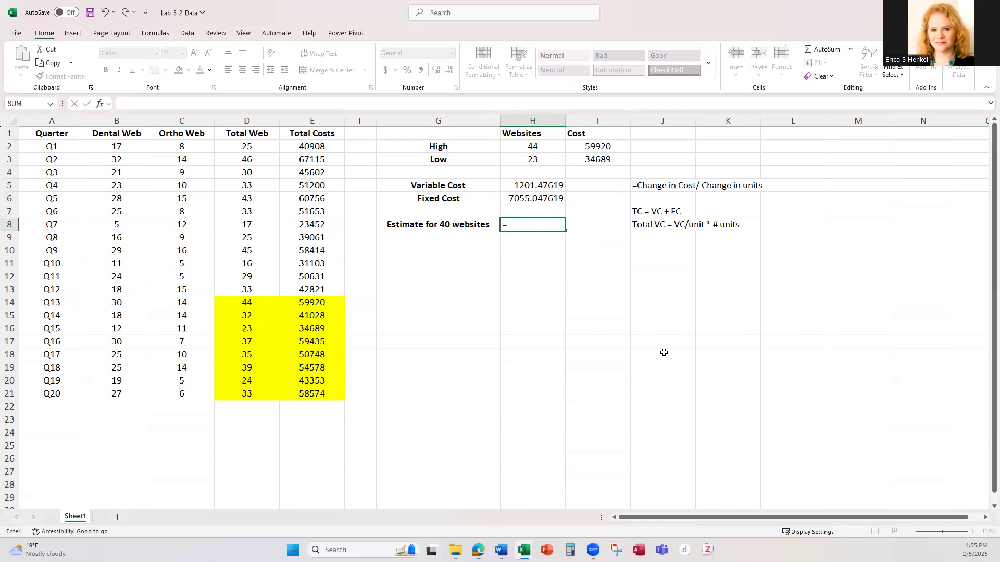
text((40*H)
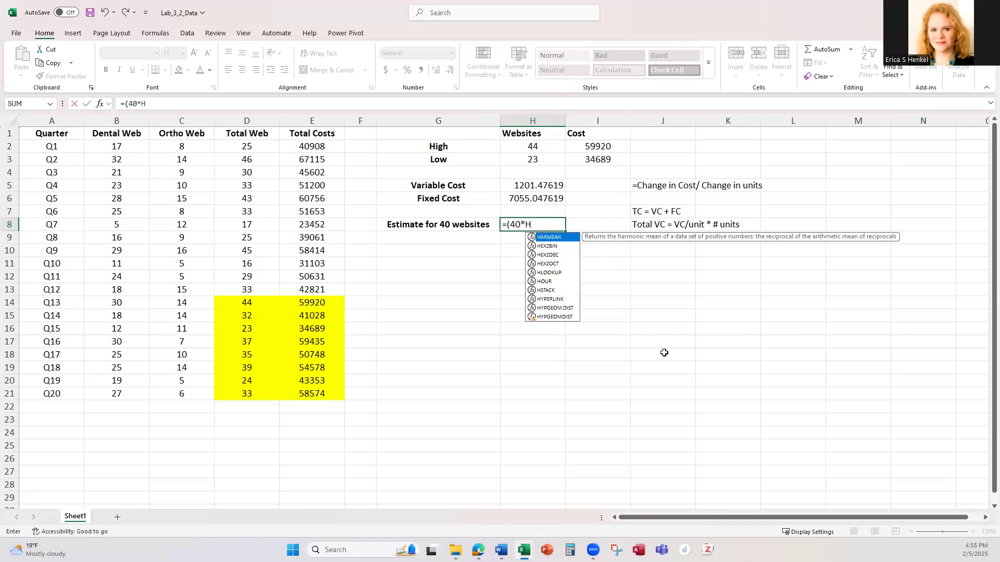
text(5))
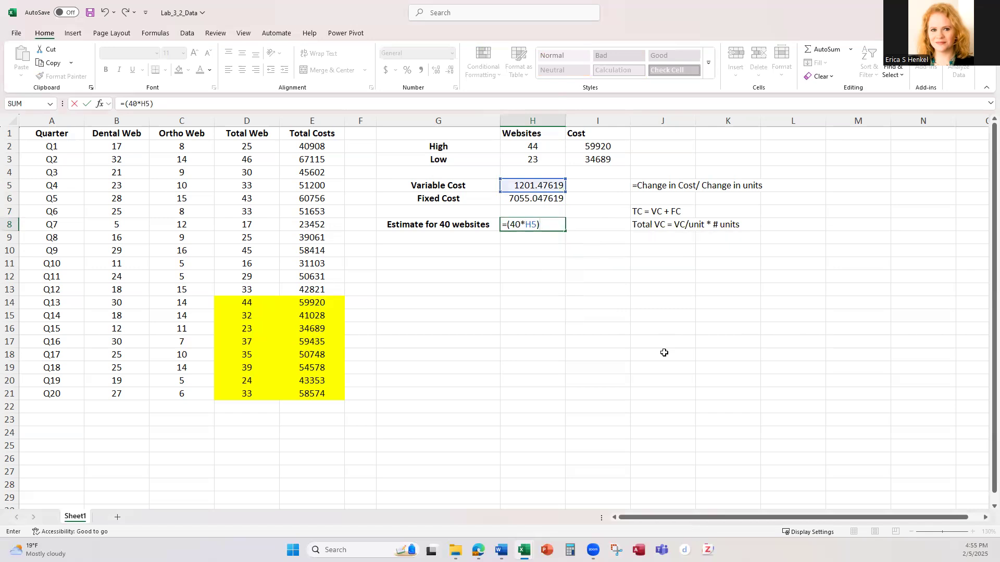
text(+H6)
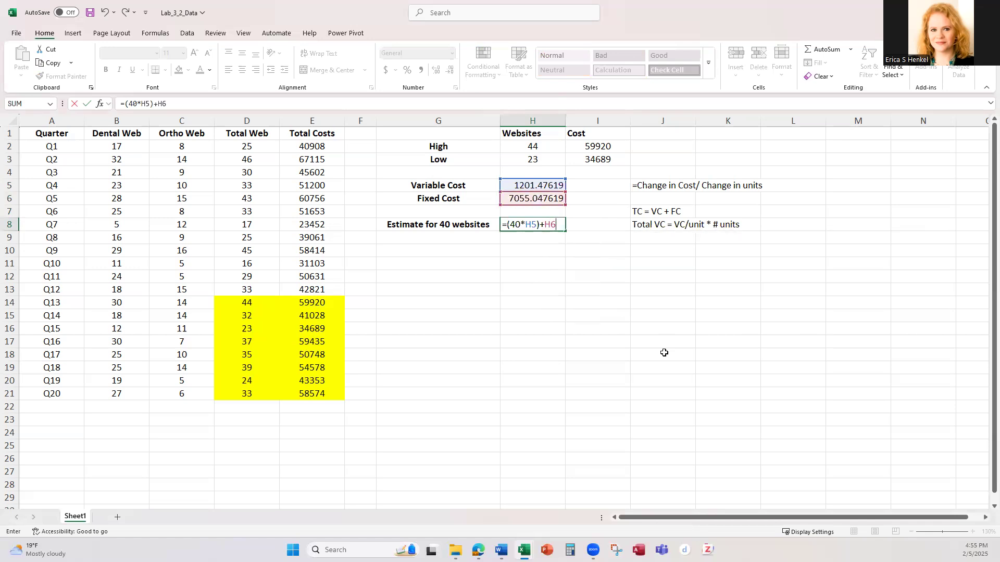
key(Return)
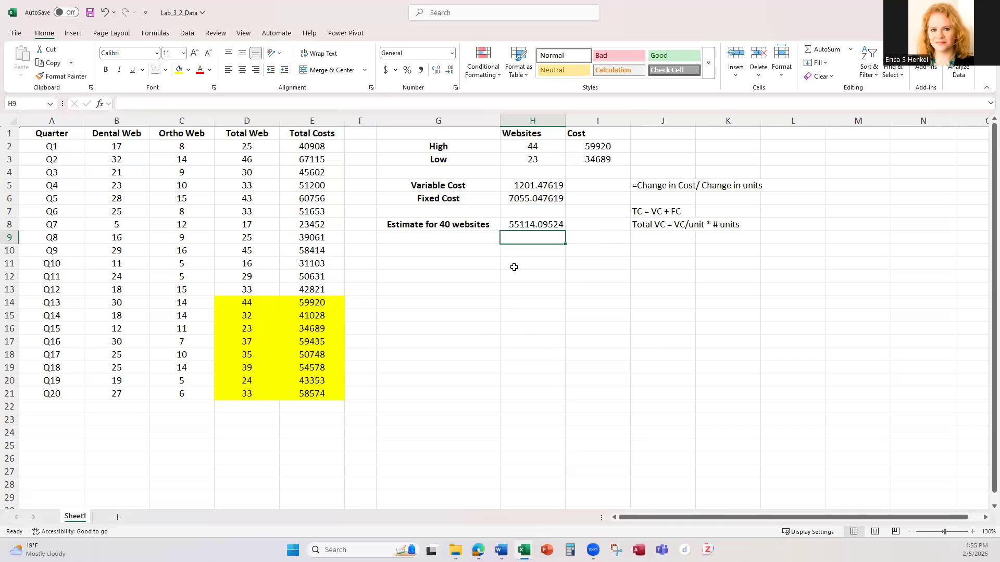
Insert a markers-only scatter chart of the highlighted data in D14:E21 and move it just below the estimate for 40 websites.
click(436, 252)
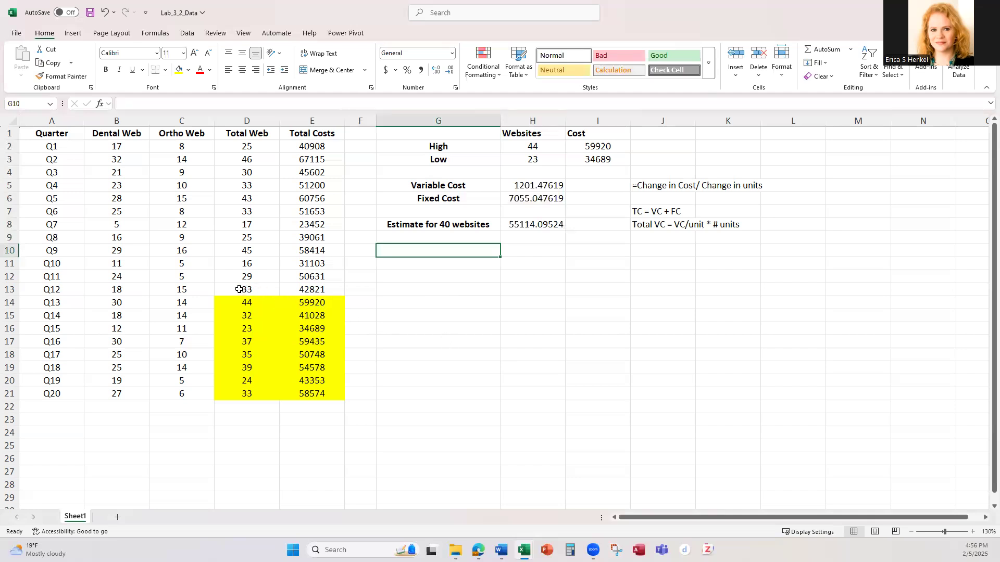
drag(234, 290, 328, 395)
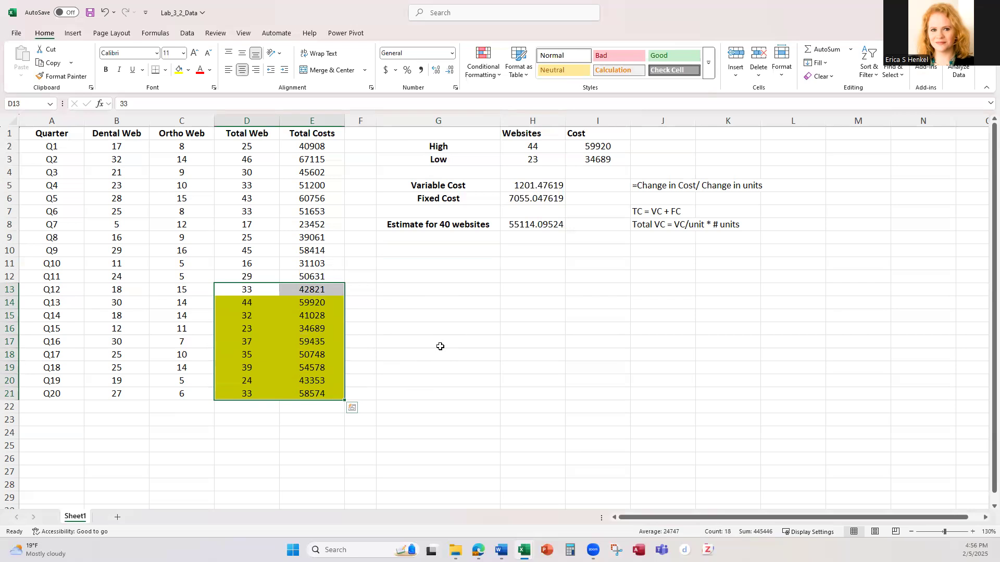
drag(248, 302, 312, 414)
click(399, 357)
drag(268, 302, 319, 395)
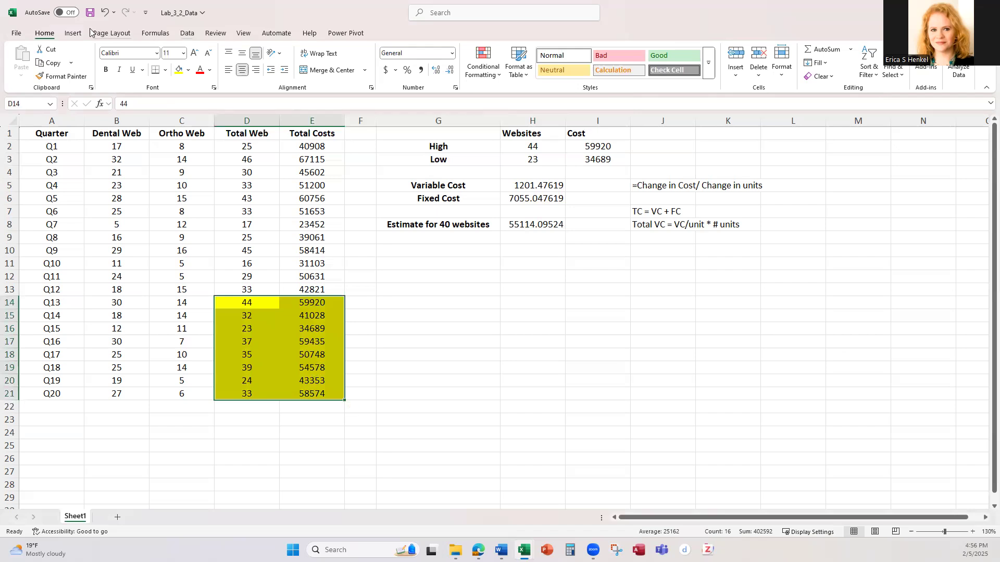
click(188, 34)
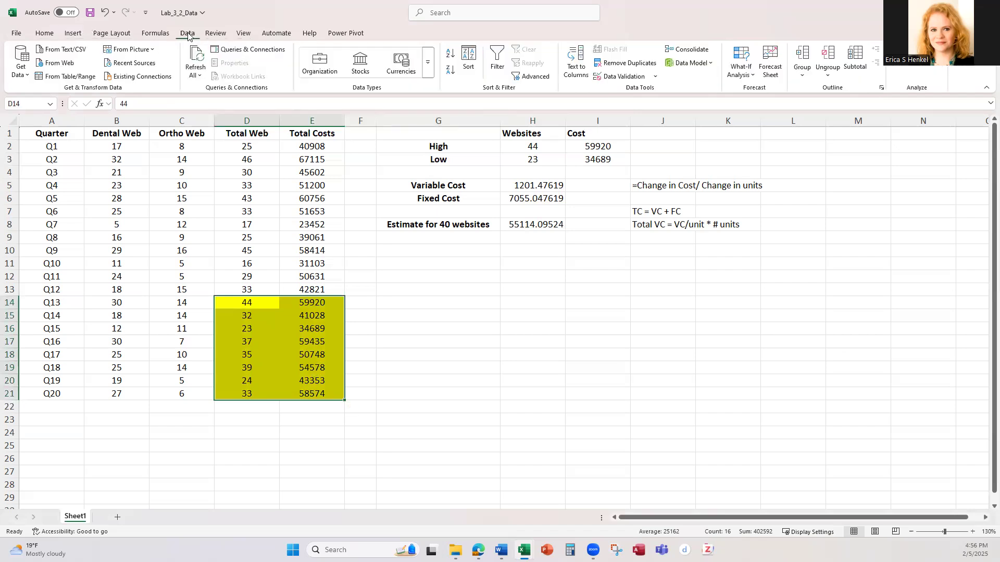
click(74, 31)
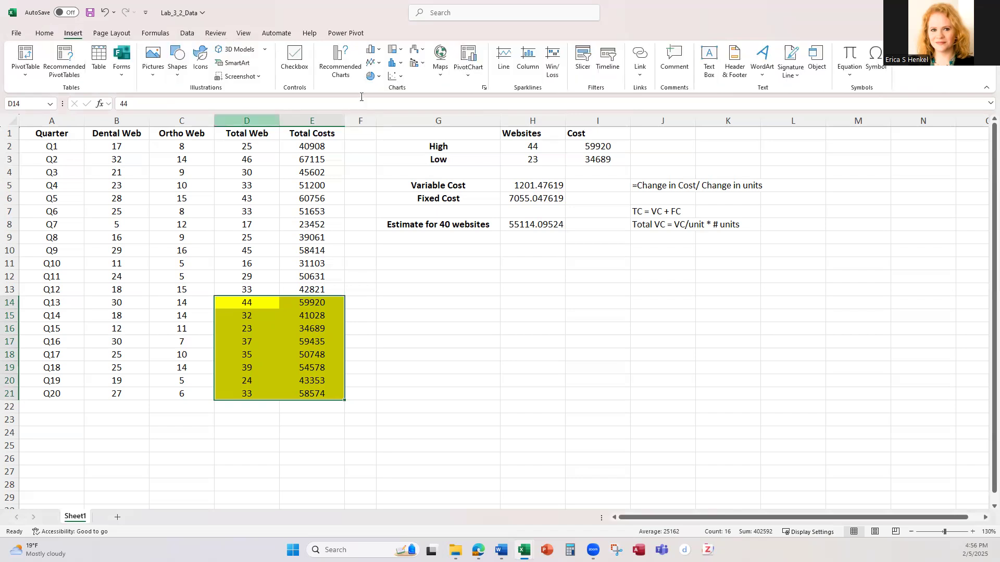
click(394, 77)
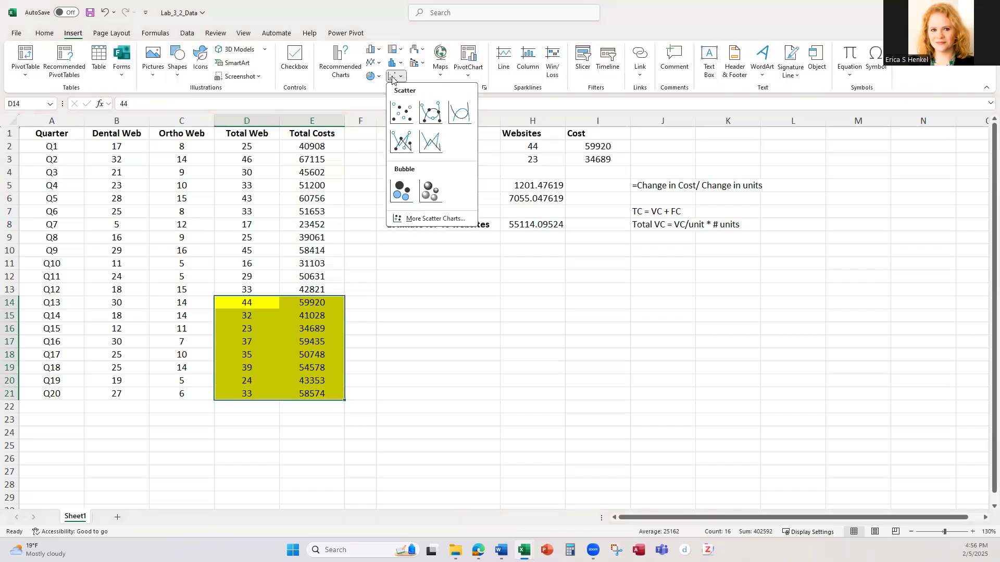
click(401, 111)
drag(562, 230, 589, 254)
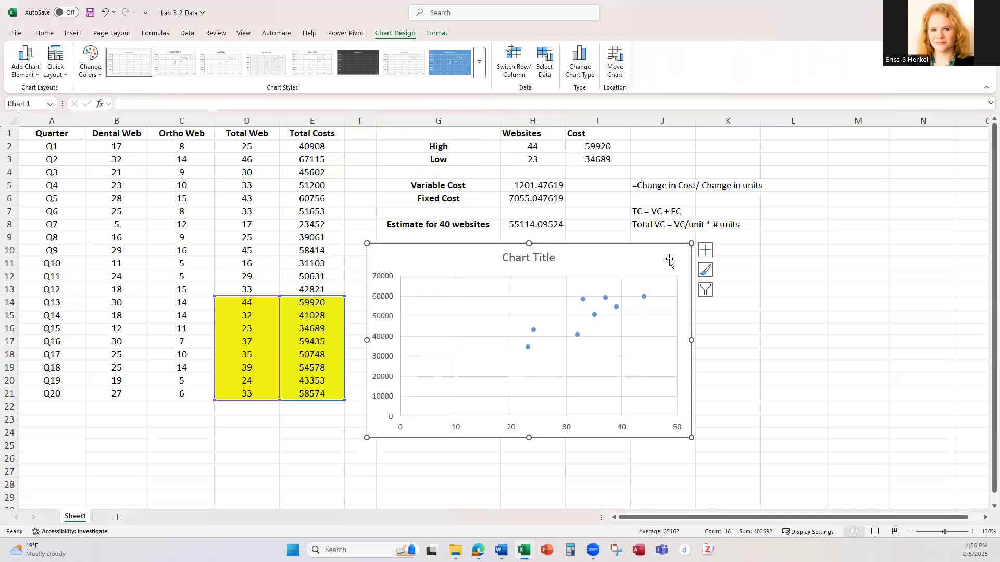
Add a linear trendline to the scatter chart, display its equation on the chart and place the equation beside the chart title.
click(705, 252)
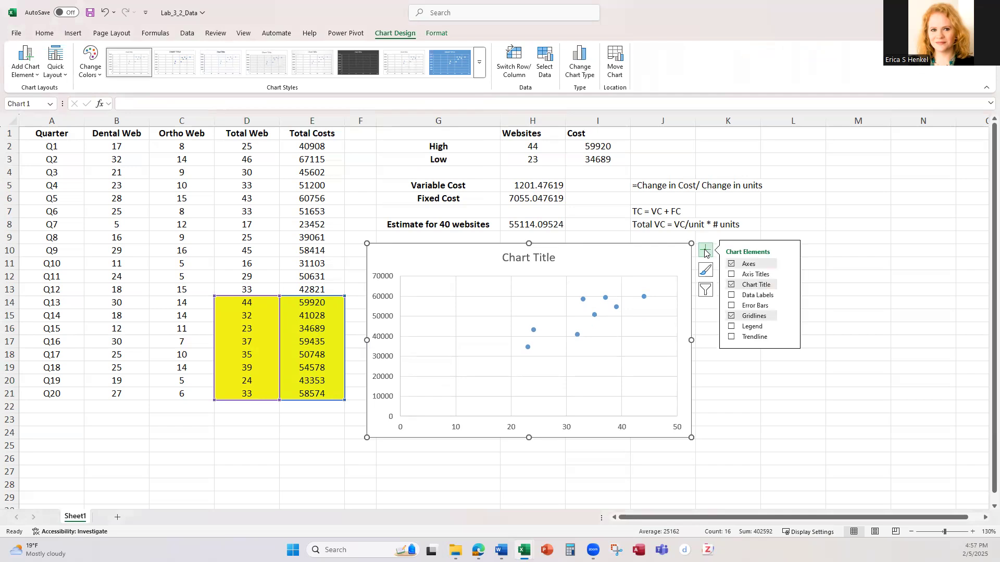
click(731, 337)
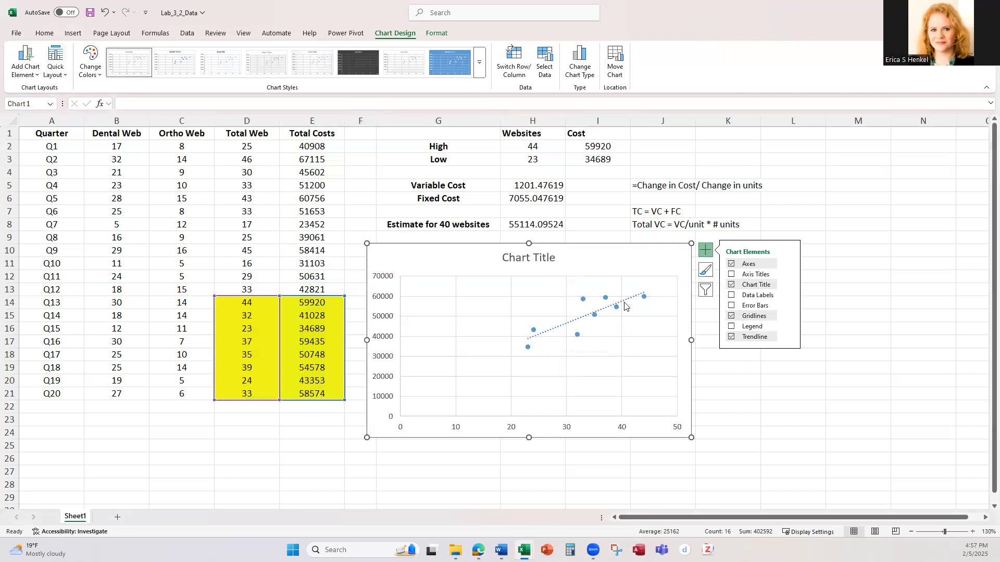
mouse_move(789, 339)
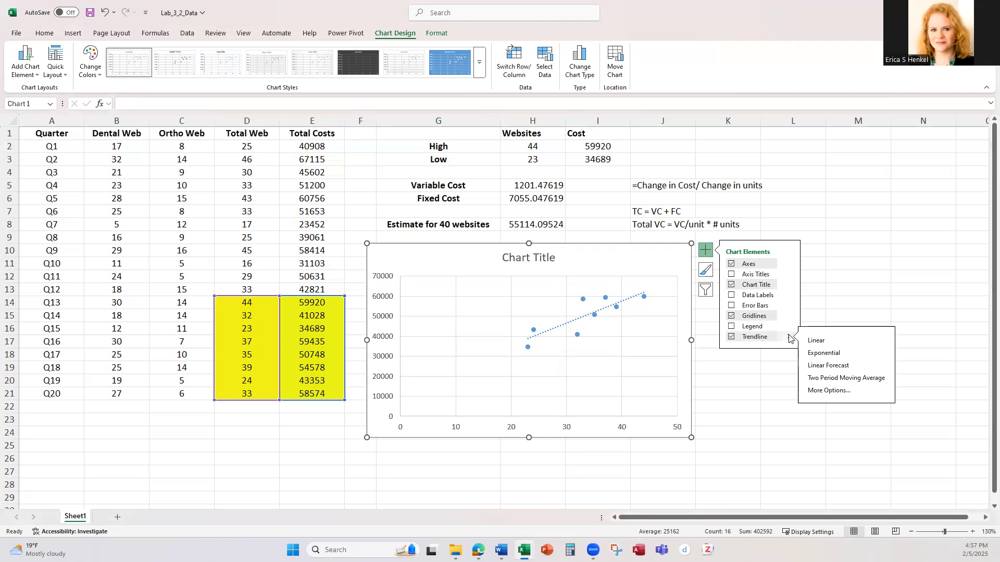
click(829, 390)
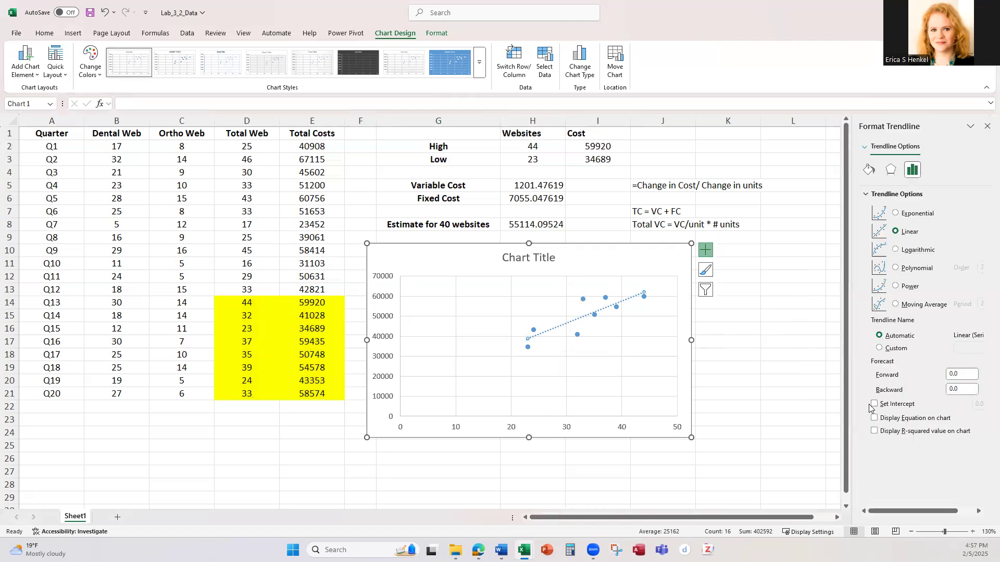
click(875, 421)
drag(622, 292, 627, 262)
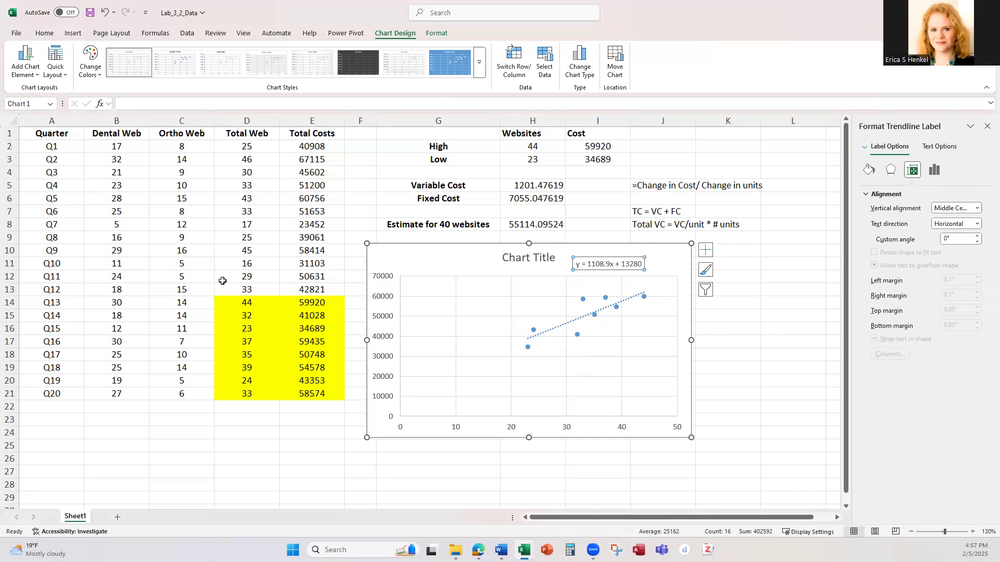
Extend the scatter chart's data range to =Sheet1!$D$13:$E$21 so that it includes Q12.
drag(240, 290, 310, 396)
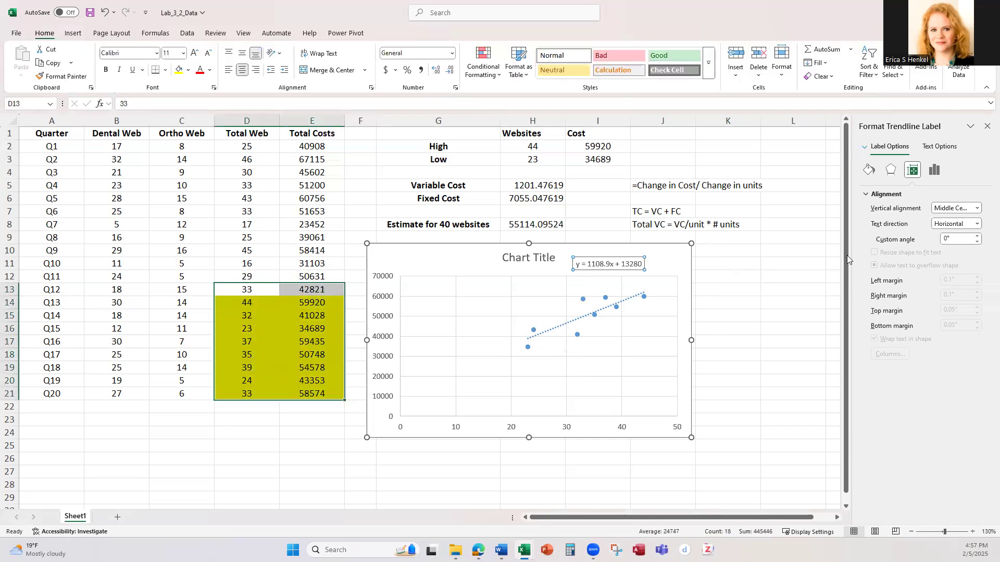
click(653, 264)
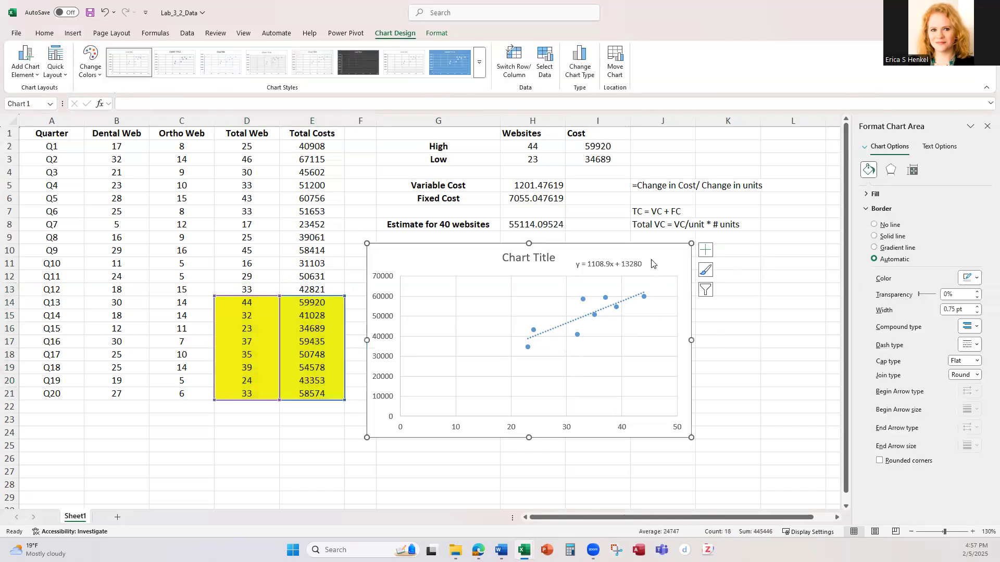
right_click(651, 263)
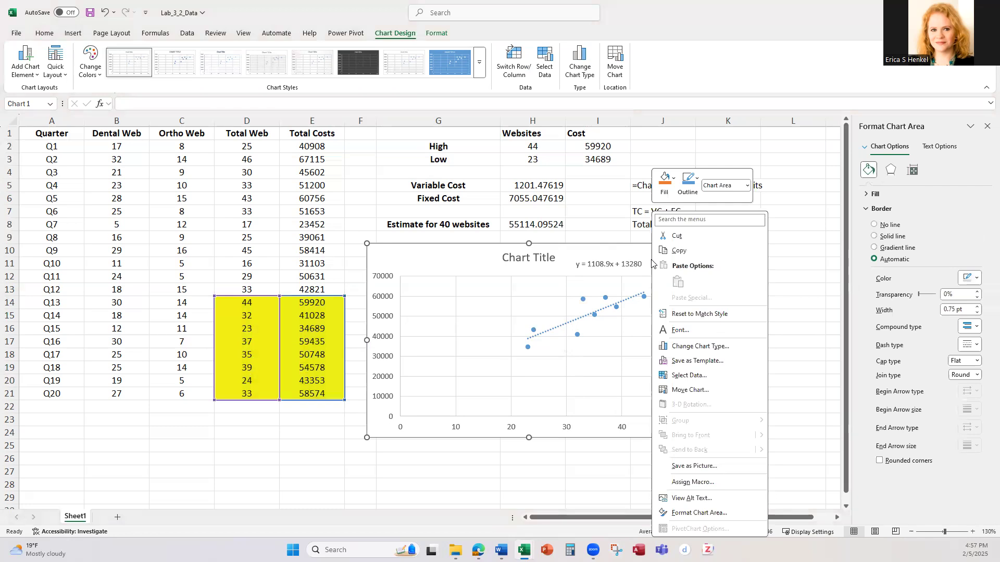
click(686, 376)
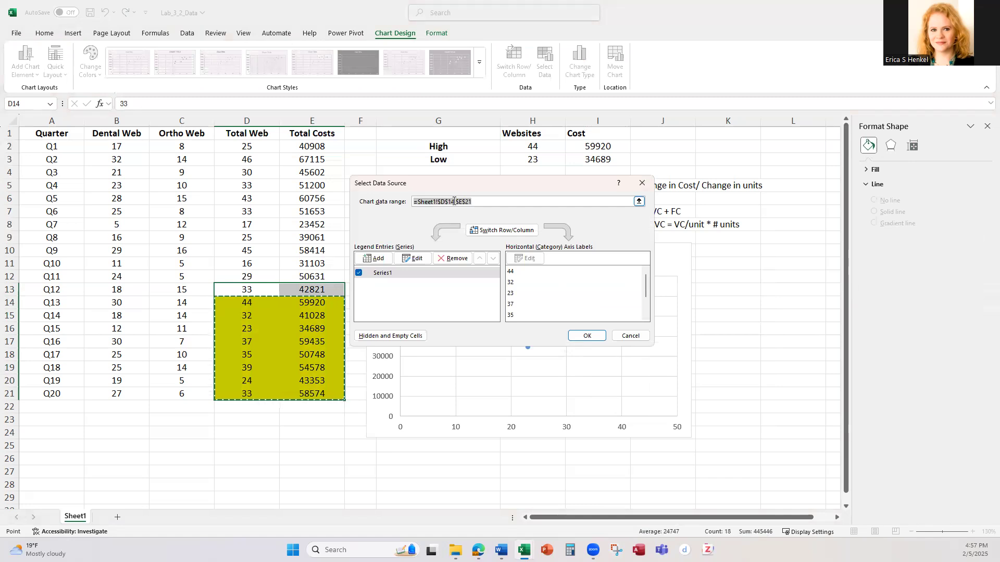
click(454, 201)
key(BackSpace)
text(3)
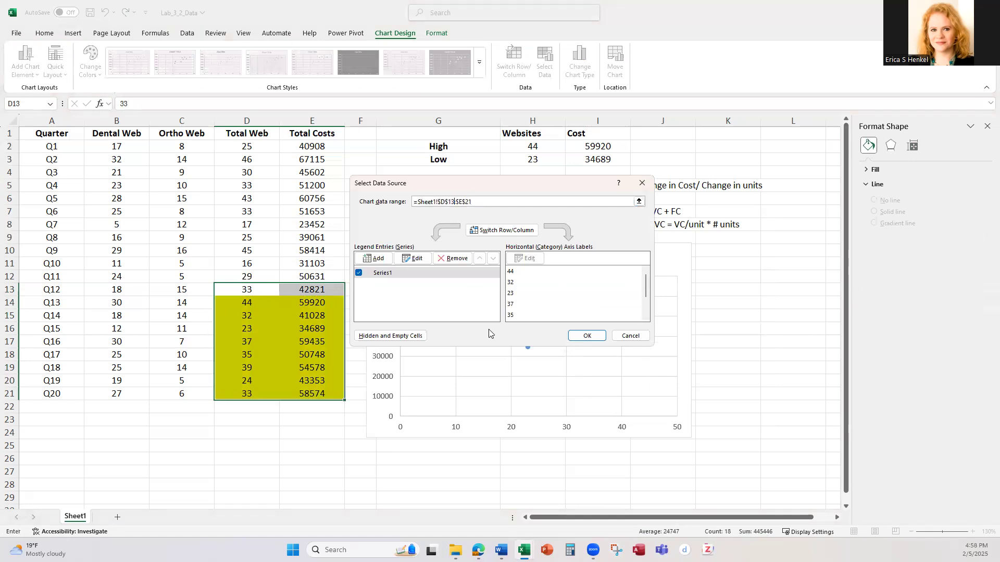
click(585, 335)
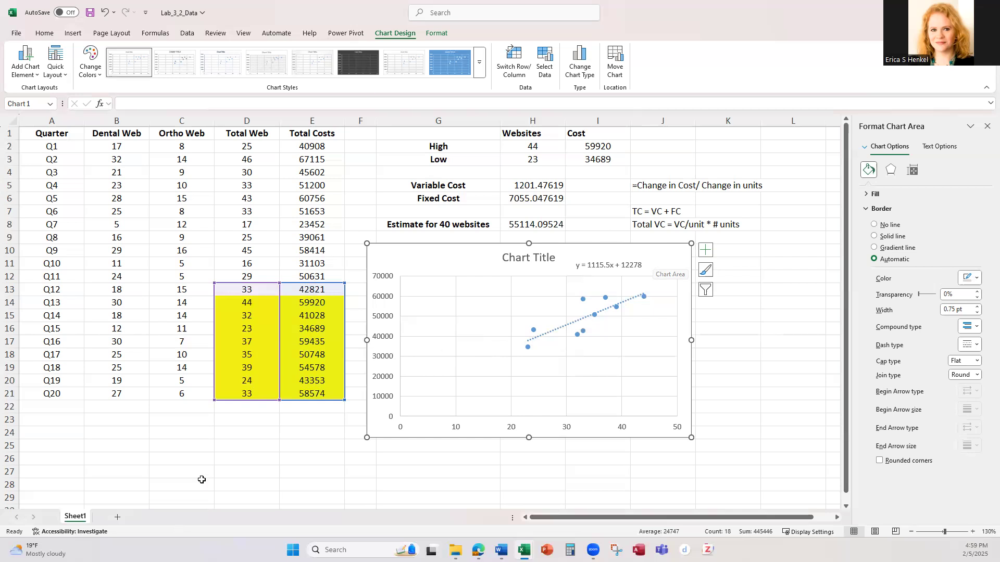
Set the scatter chart's data range to =Sheet1!$D$12:$E$21 so that it also includes Q11.
right_click(661, 261)
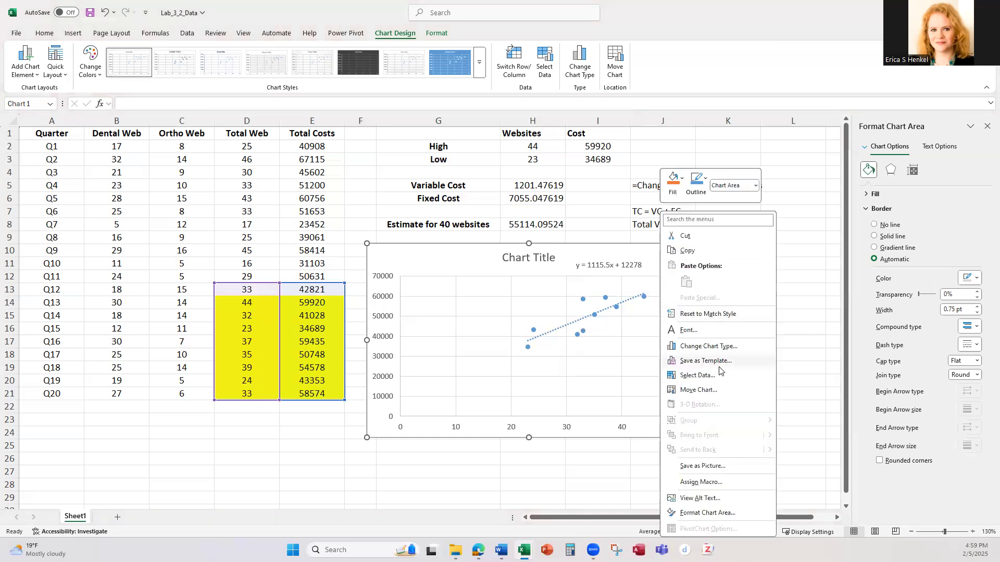
click(697, 375)
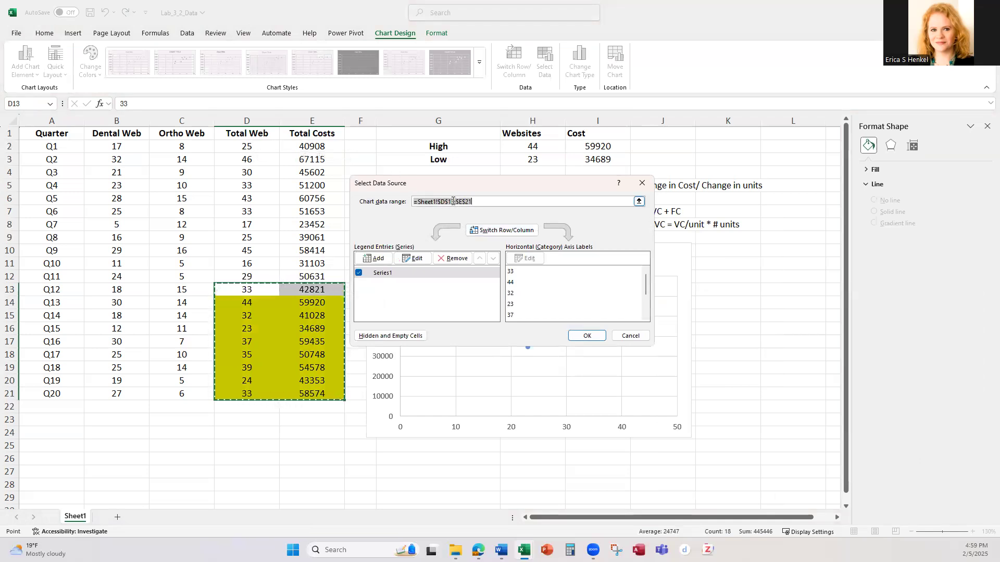
click(452, 201)
key(Delete)
text(2)
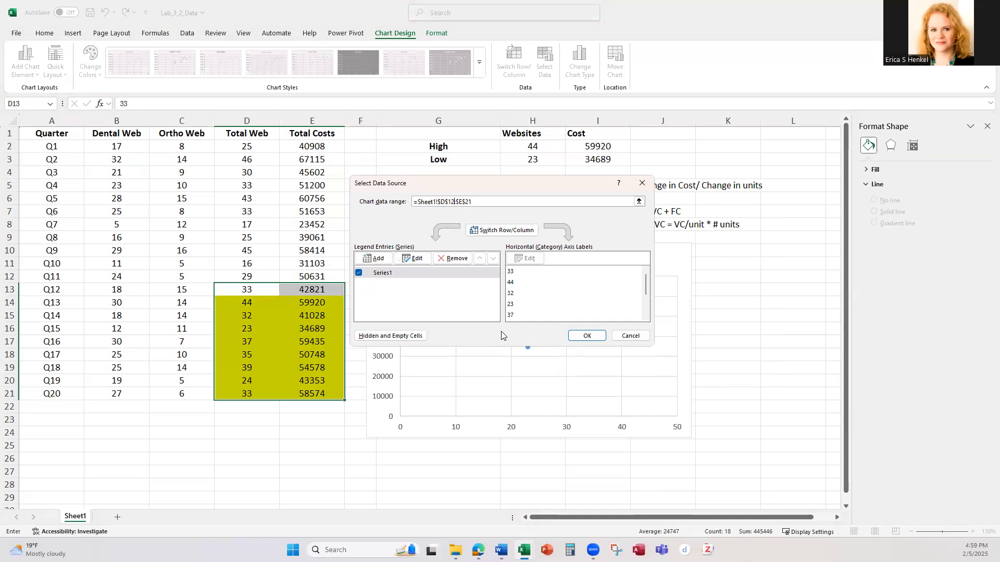
click(586, 336)
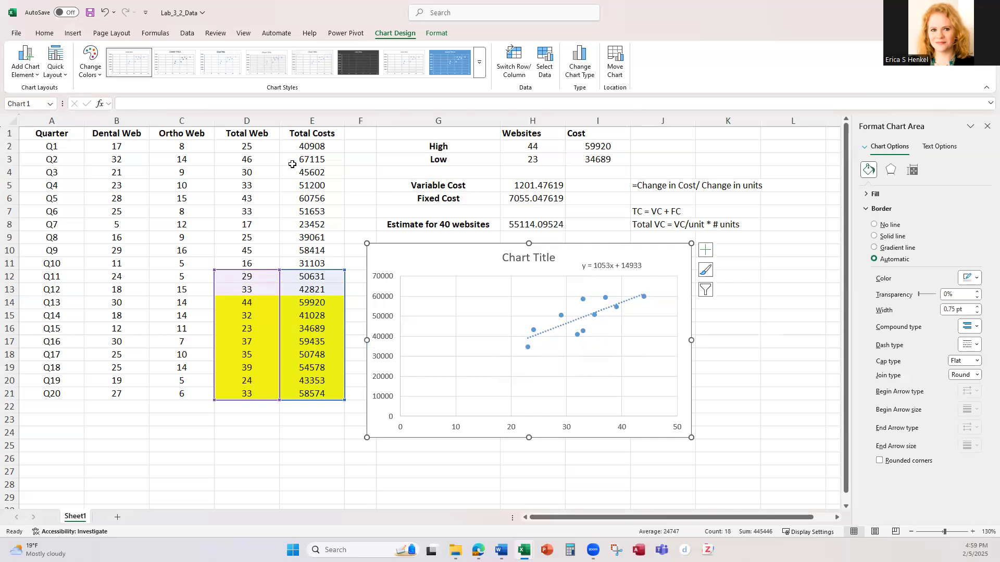
Insert a markers-only scatter chart of all 20 quarters in D2:E21 and move it over the first chart.
drag(236, 146, 300, 396)
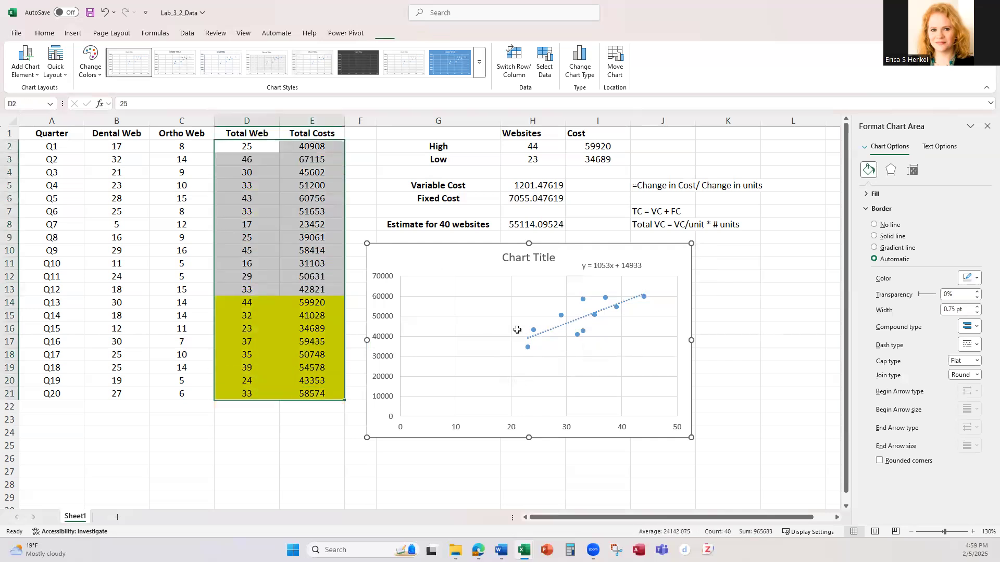
click(73, 33)
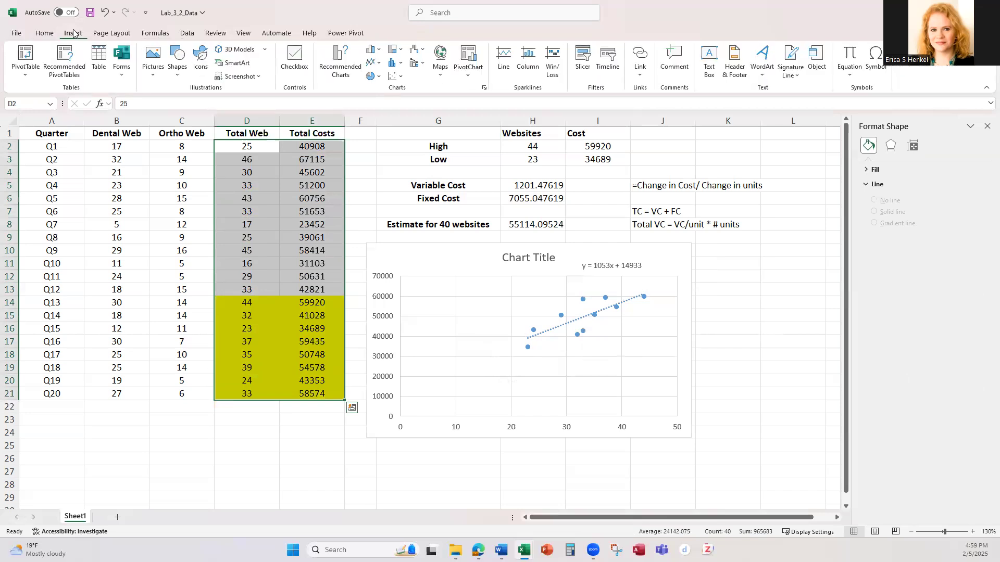
click(396, 76)
click(410, 113)
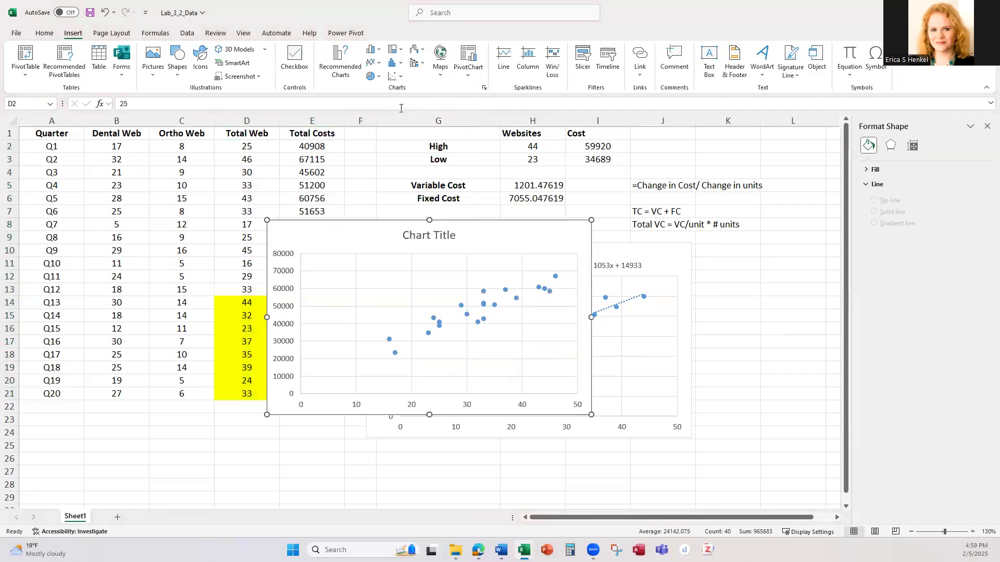
drag(623, 252, 698, 258)
Add a linear trendline to the 20-quarter chart, display its equation and place the equation beside the chart title.
click(712, 251)
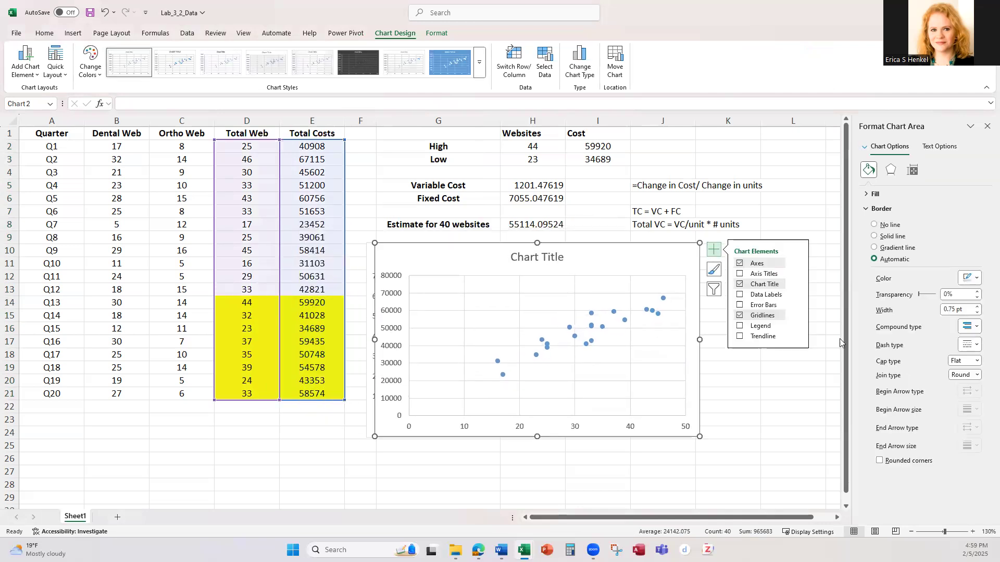
click(793, 336)
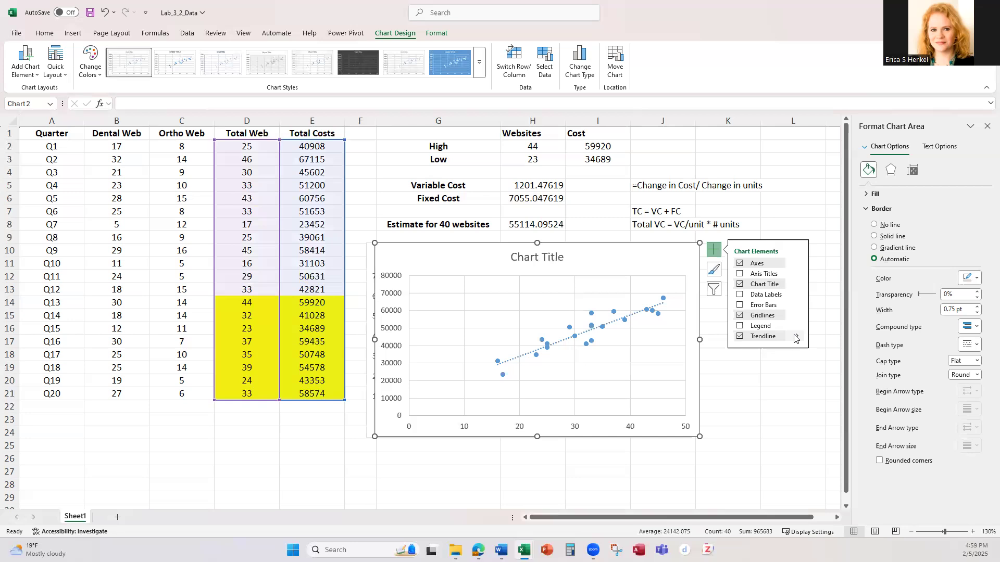
click(795, 337)
click(838, 391)
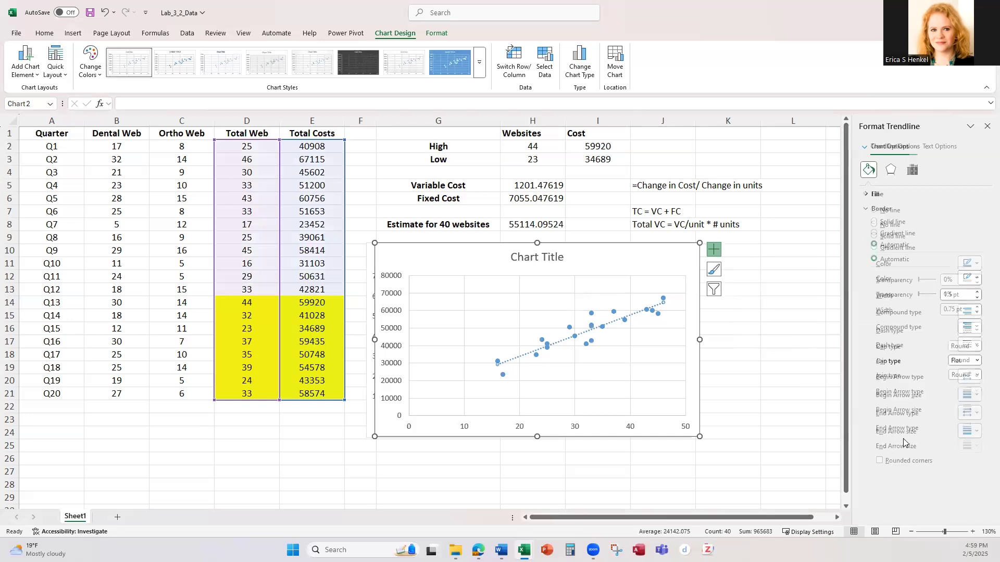
click(714, 250)
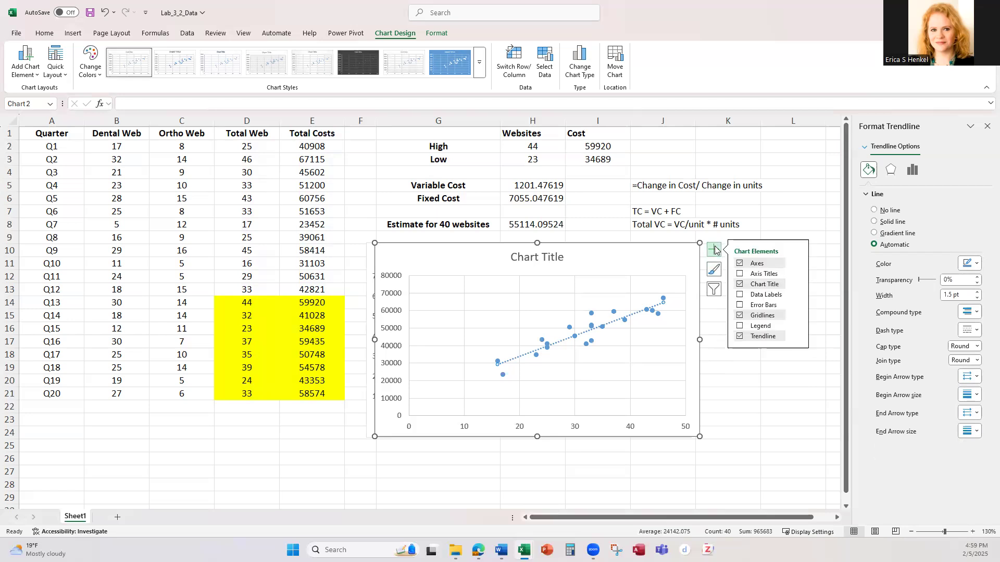
mouse_move(798, 339)
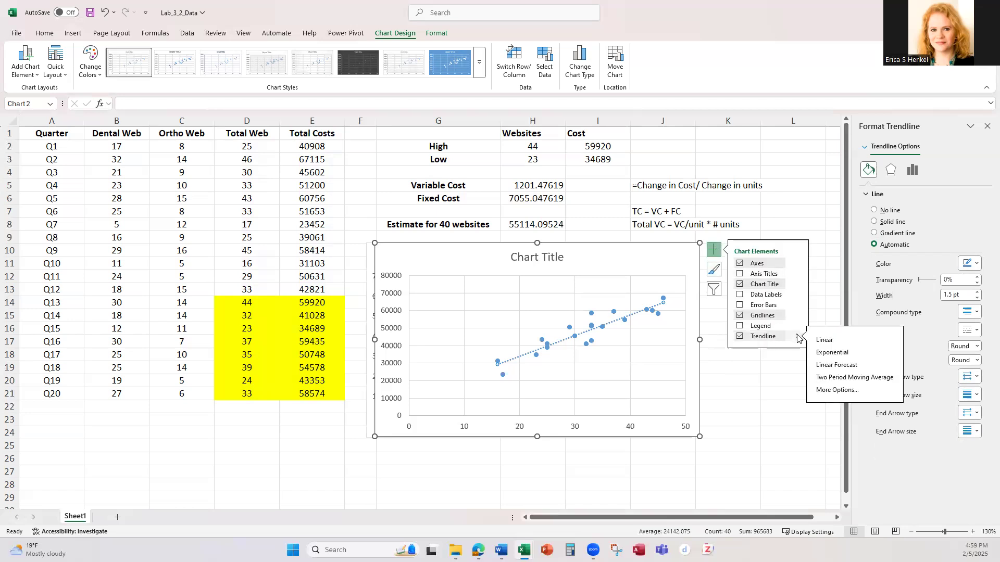
click(823, 391)
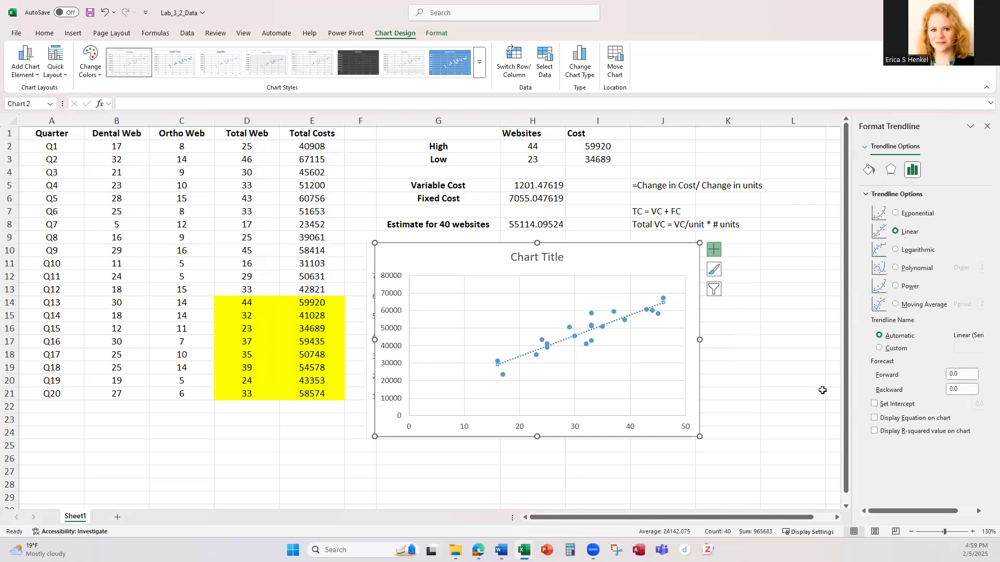
click(874, 417)
drag(631, 304, 628, 263)
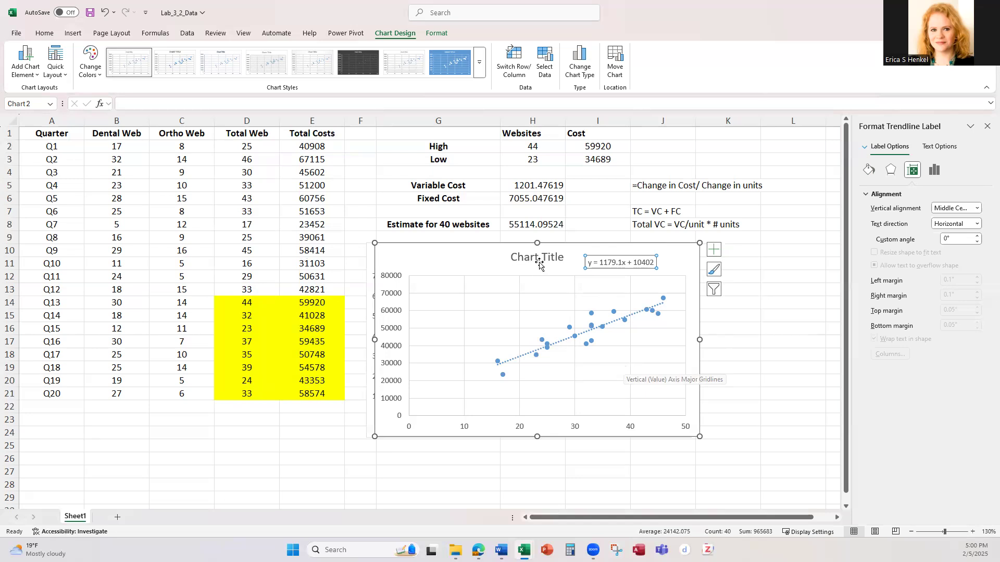
click(474, 257)
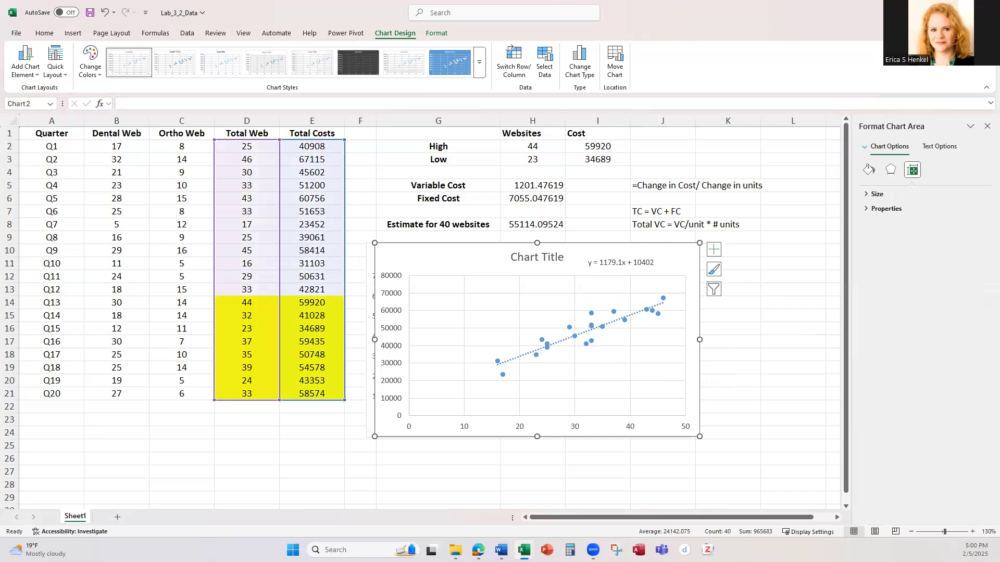
Switch to the Lab_3_3_Data workbook and enlarge its sheet view to 140%.
click(927, 12)
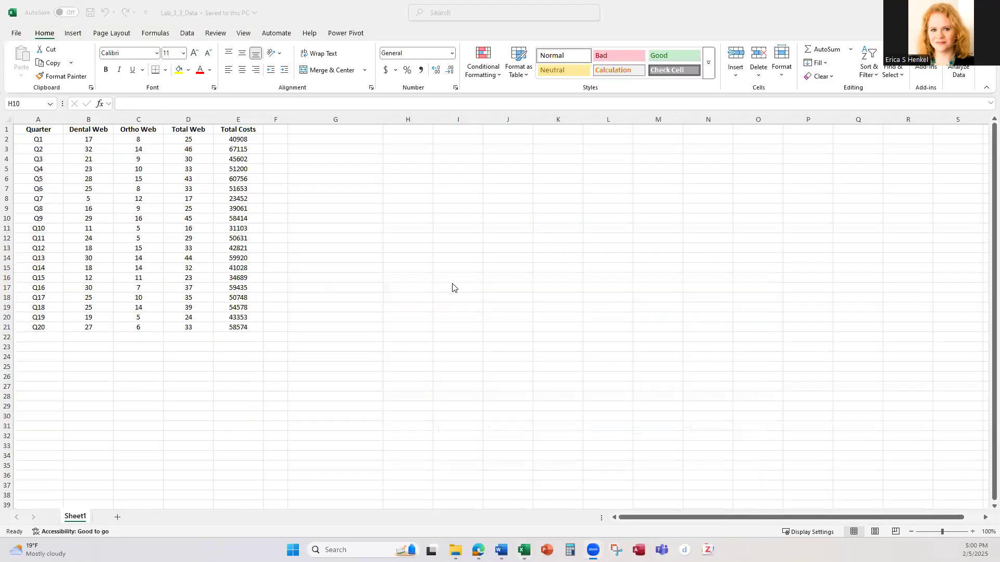
click(452, 283)
click(972, 532)
click(971, 532)
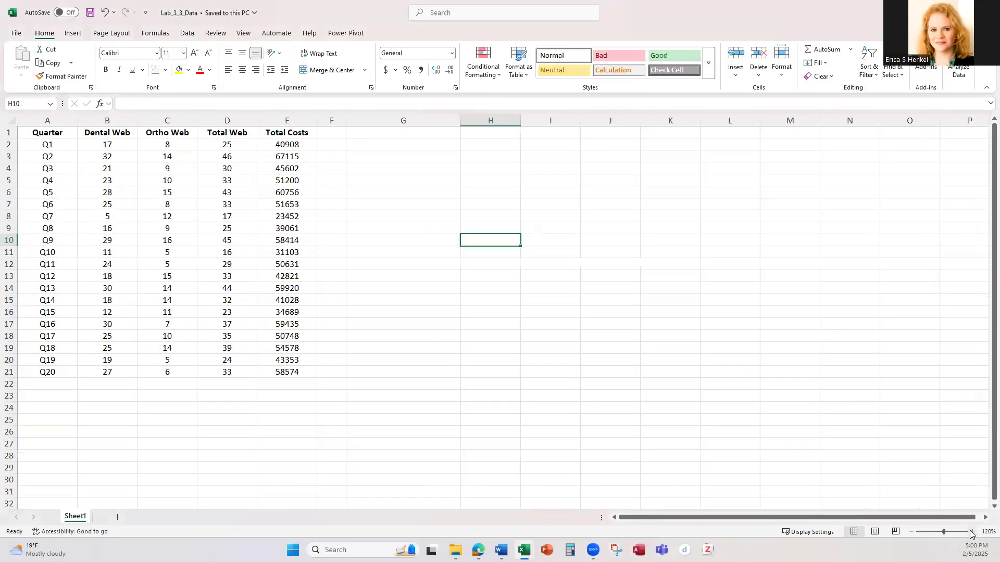
click(972, 531)
click(972, 531)
click(526, 434)
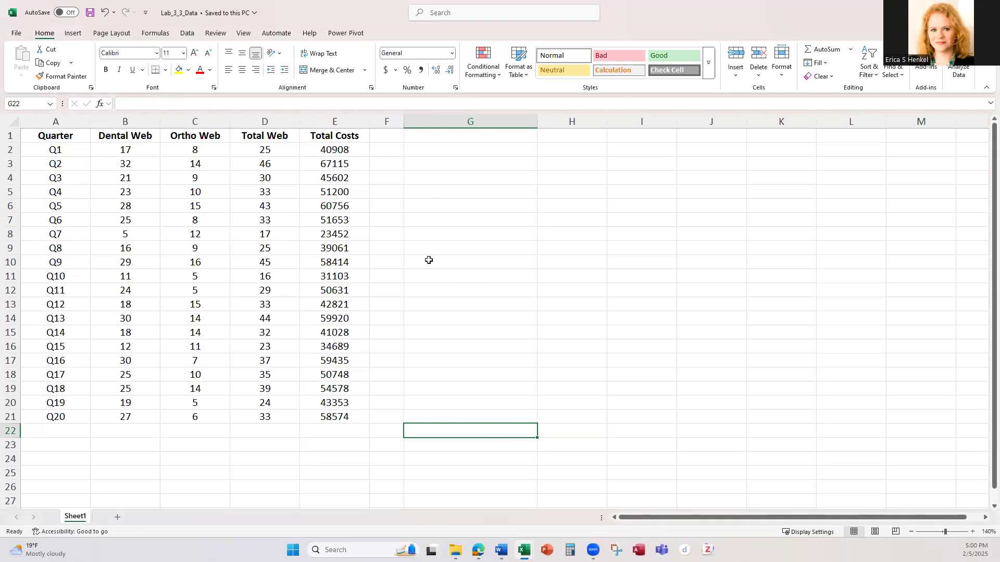
Open the Regression tool from the data analysis tools and move its dialog clear of the data columns.
drag(339, 417, 269, 133)
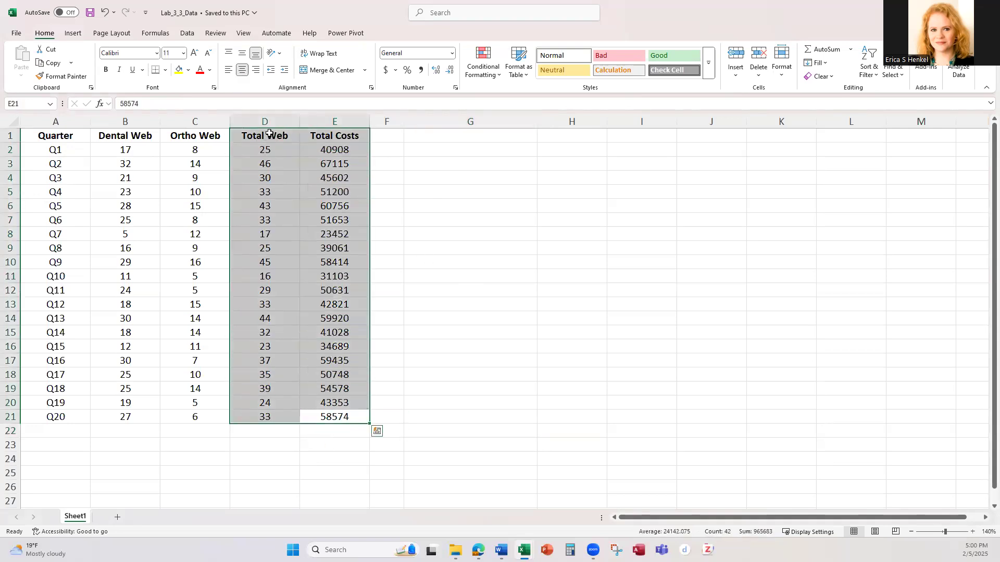
click(187, 34)
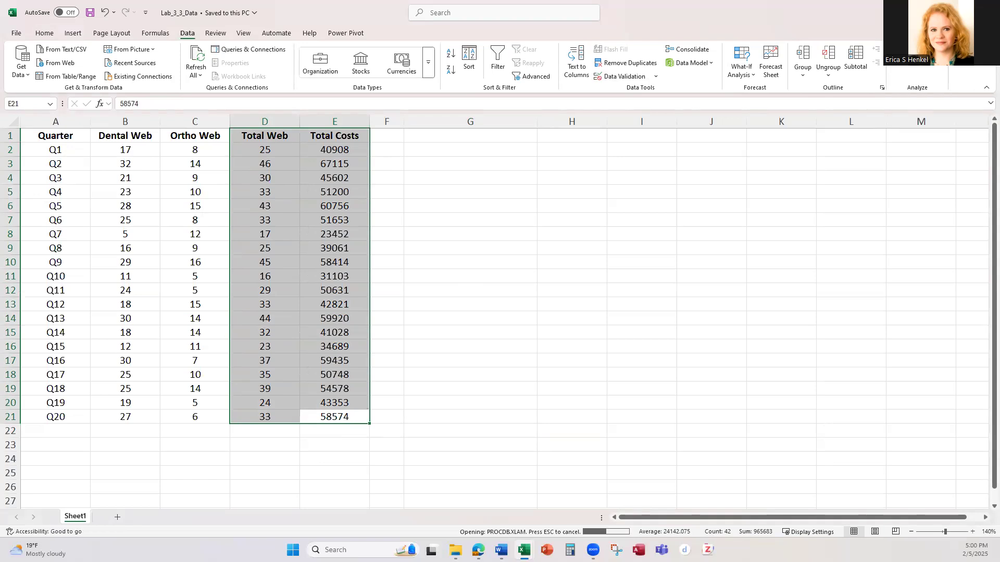
click(917, 49)
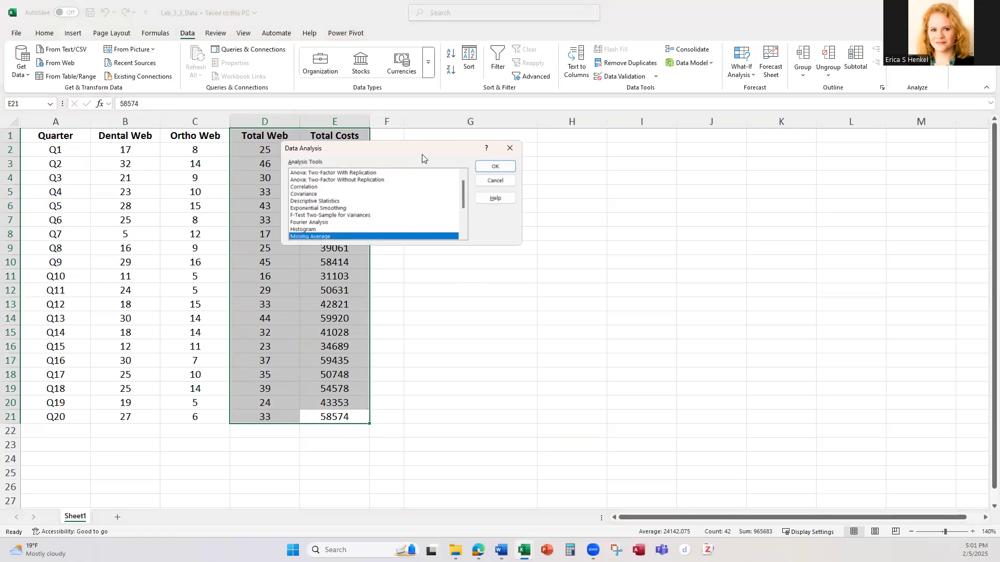
drag(446, 151, 542, 163)
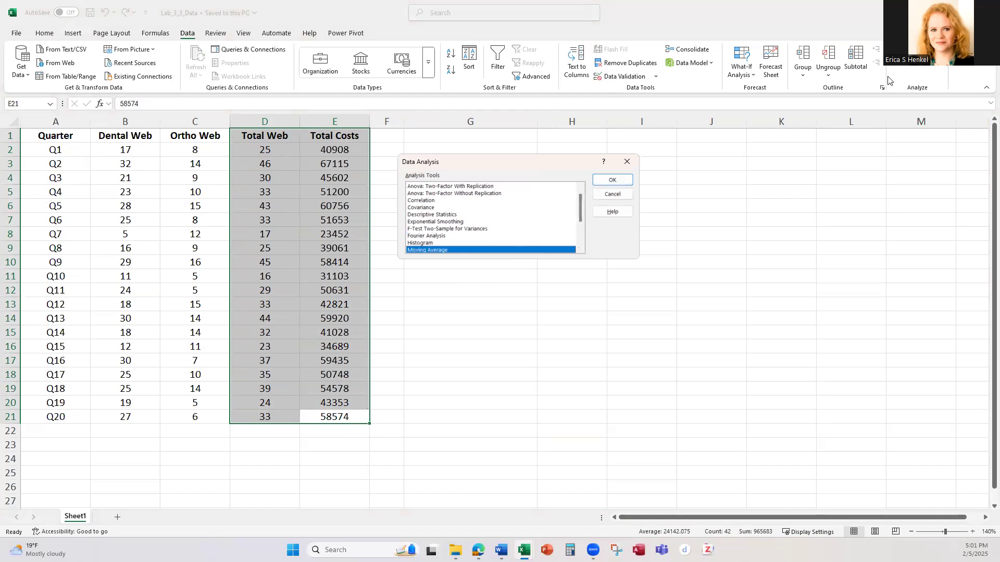
drag(580, 207, 581, 232)
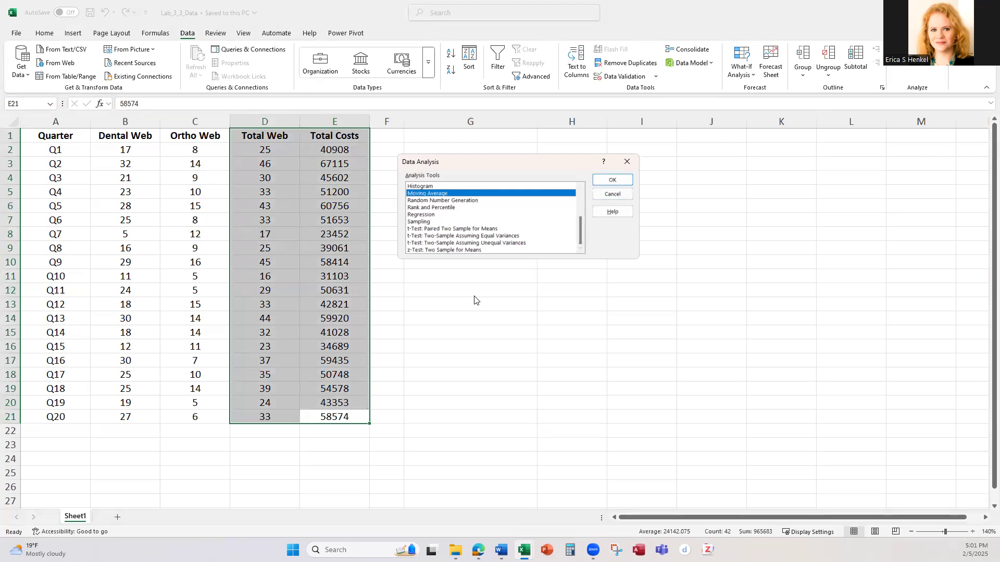
click(429, 215)
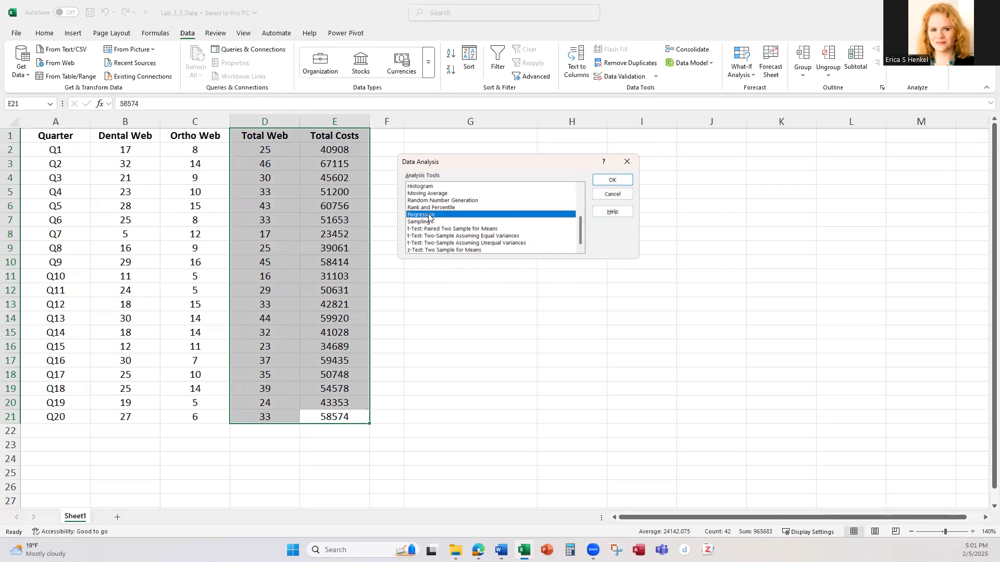
click(613, 180)
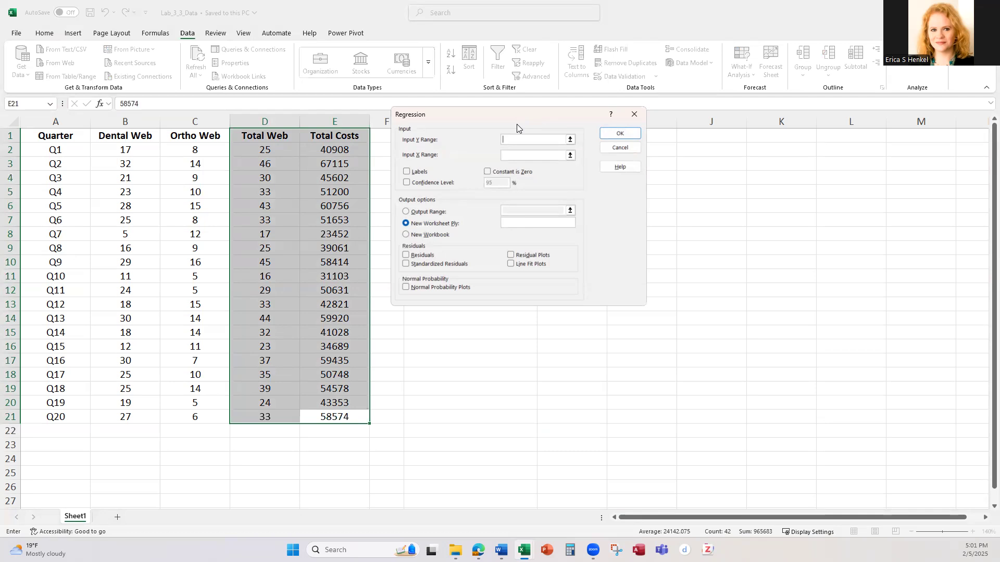
drag(517, 124, 530, 233)
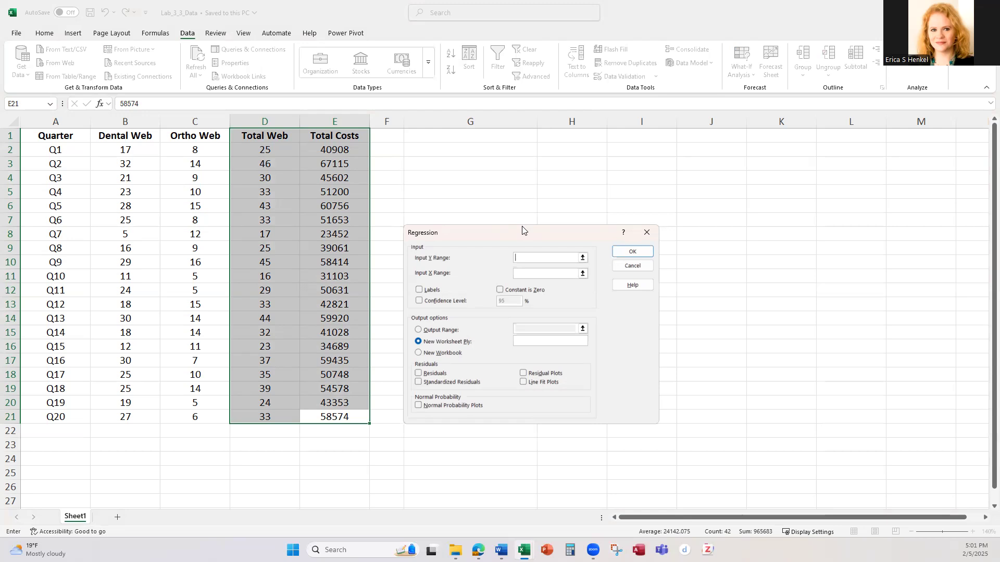
Set the regression's Y range to the Total Costs column $E$1:$E$21 and its X range to the Total Web column $D$1:$D$21.
click(337, 135)
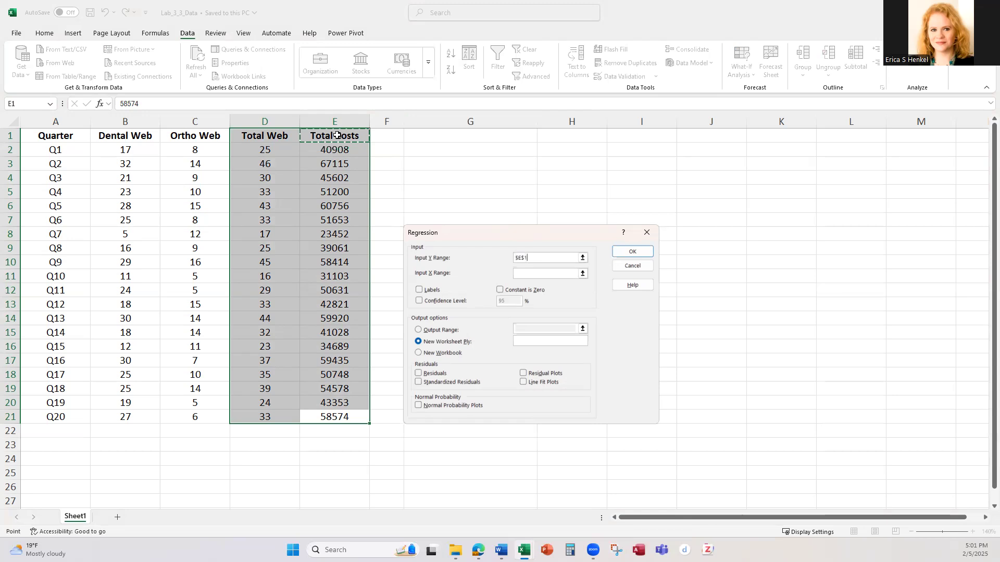
drag(339, 149, 328, 414)
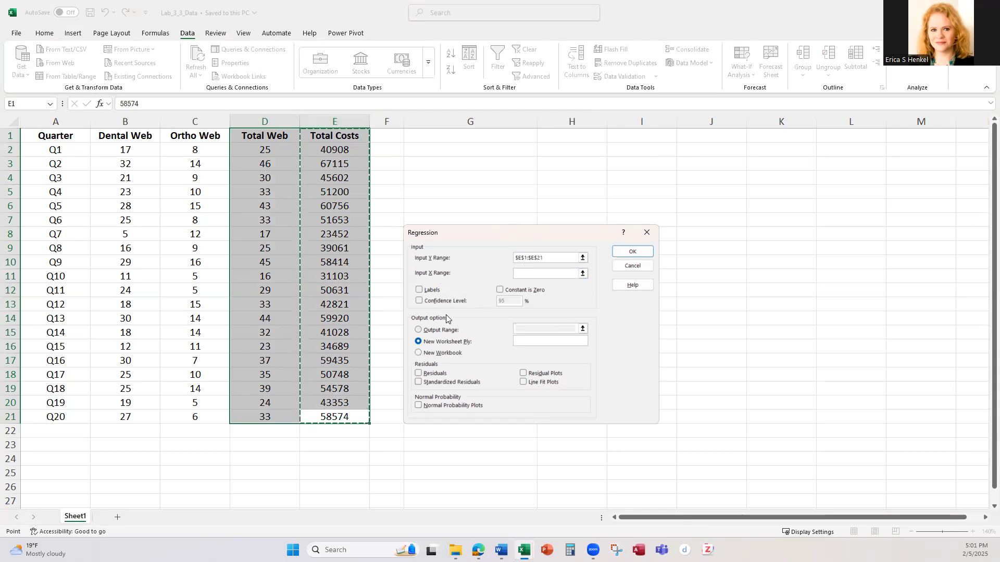
click(419, 290)
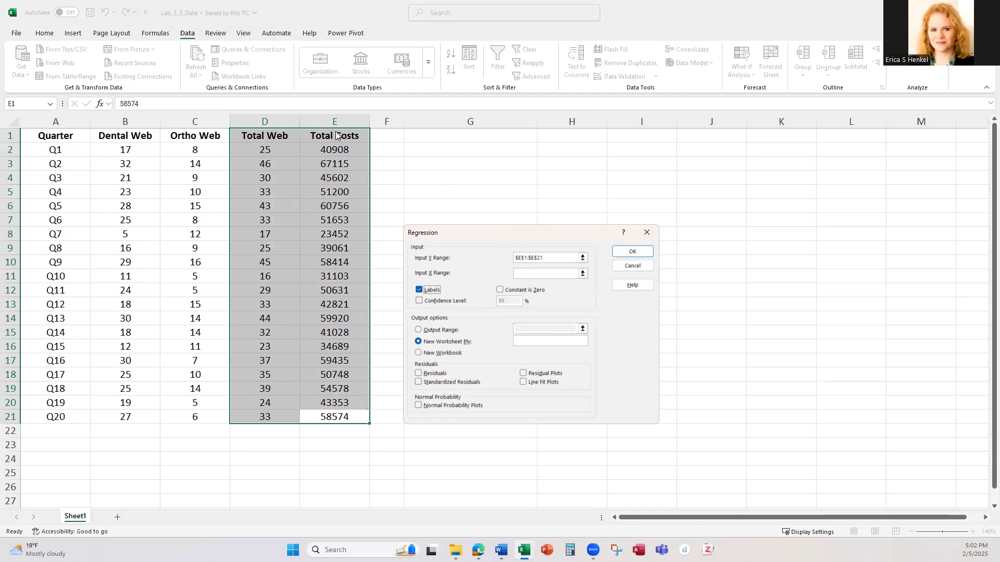
click(418, 291)
click(549, 273)
drag(266, 138, 267, 417)
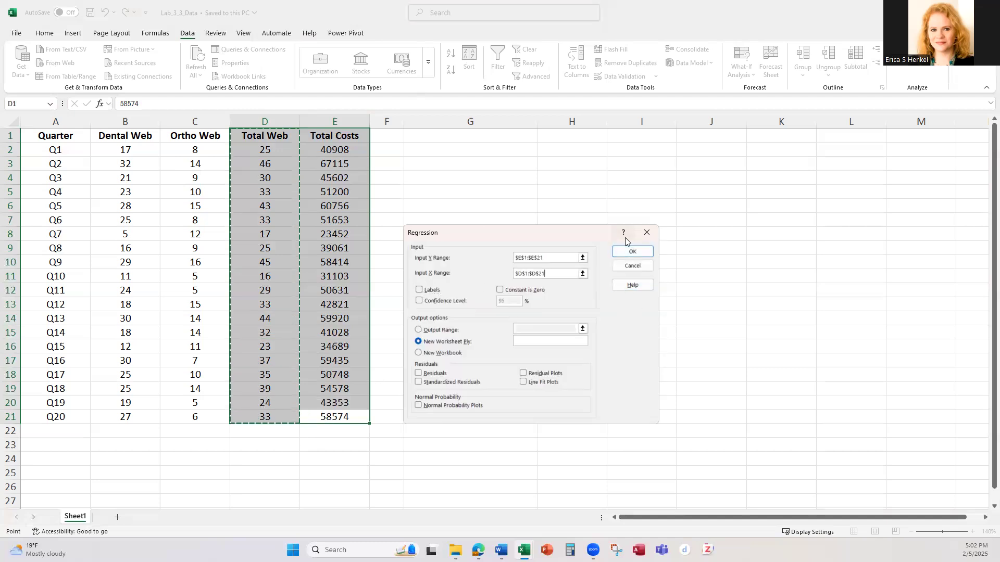
Turn on Labels for the regression ranges and run the regression with its output on a new worksheet.
click(629, 253)
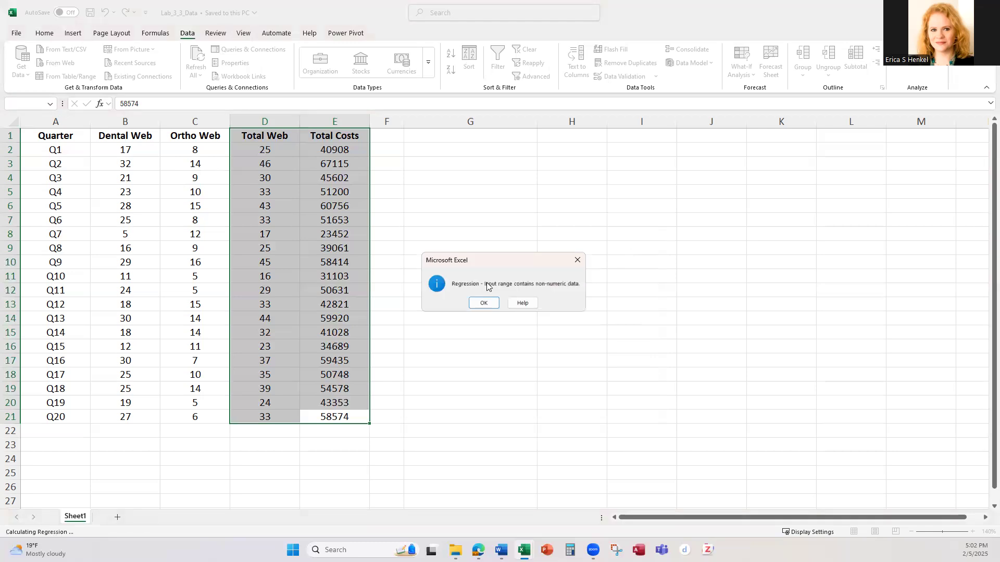
click(486, 304)
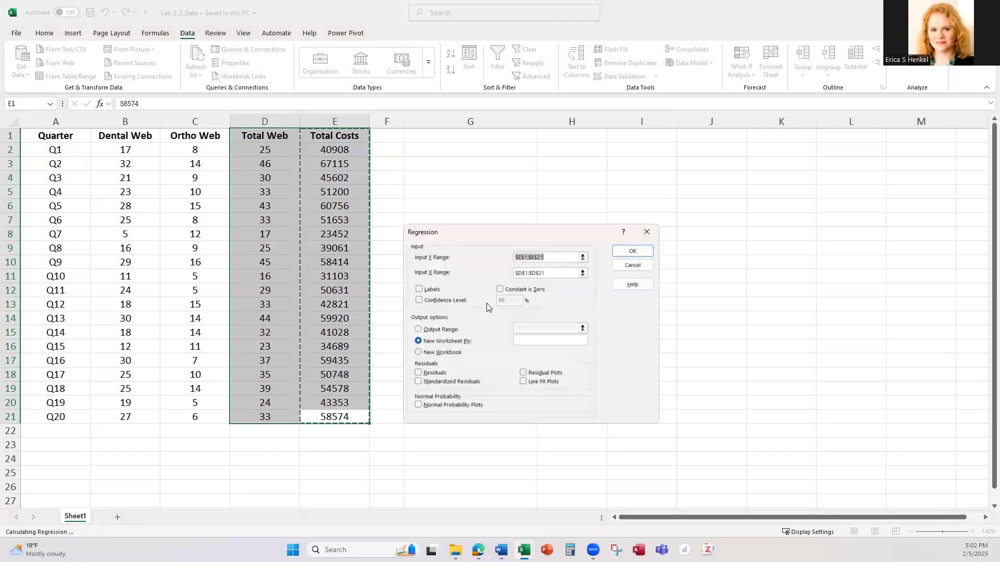
click(425, 290)
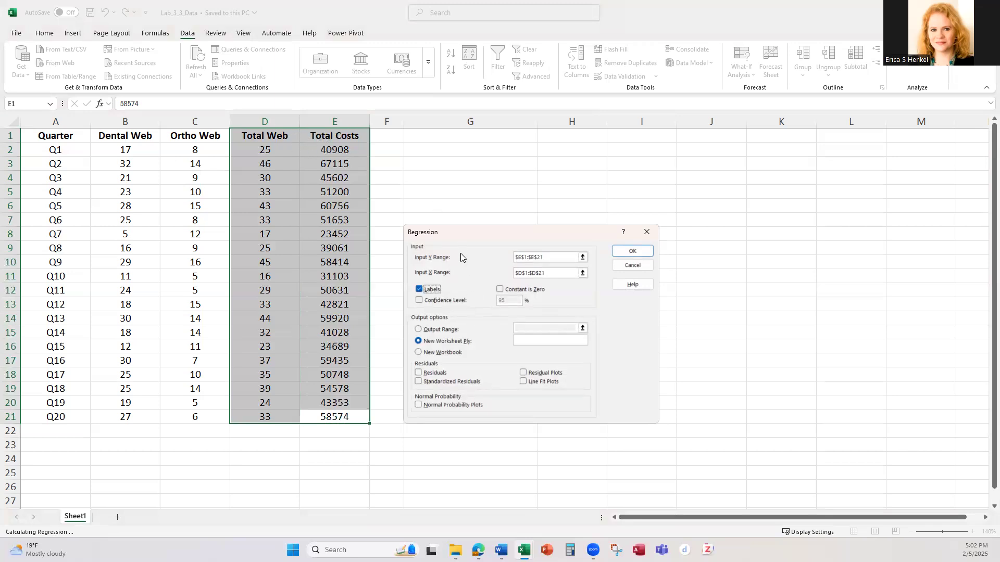
click(630, 251)
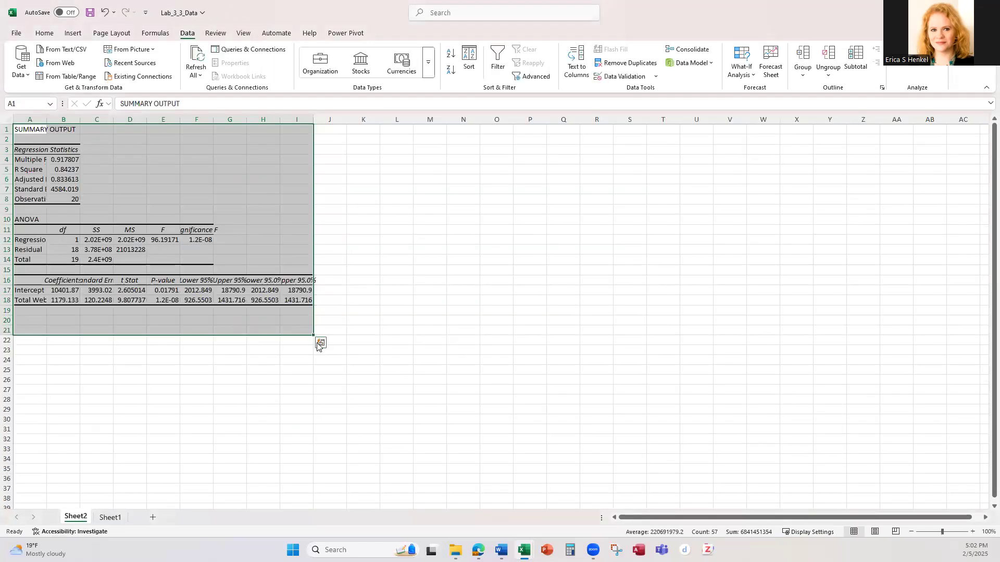
Widen columns A to I of the regression summary so that their contents are readable.
click(46, 120)
drag(50, 121, 333, 120)
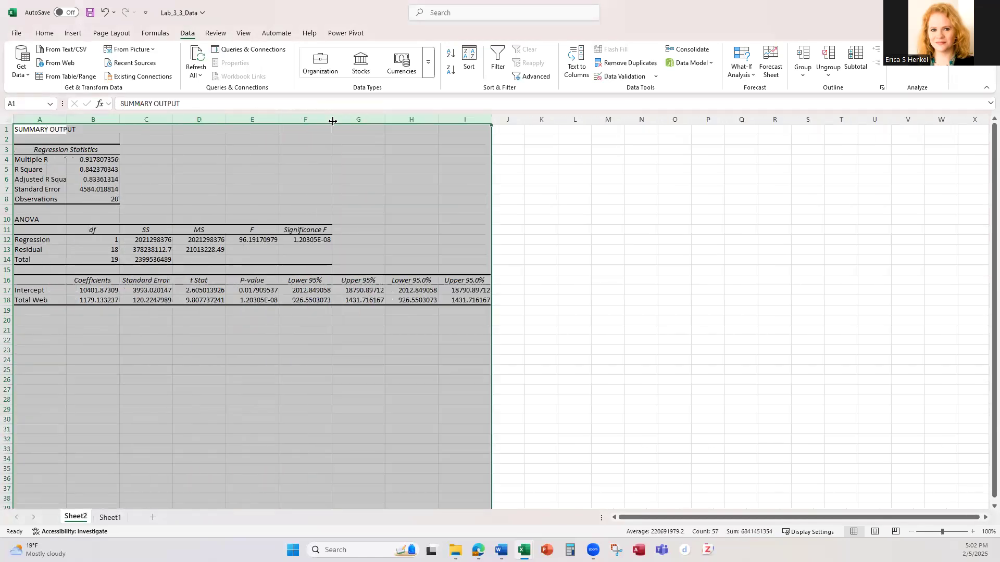
click(633, 353)
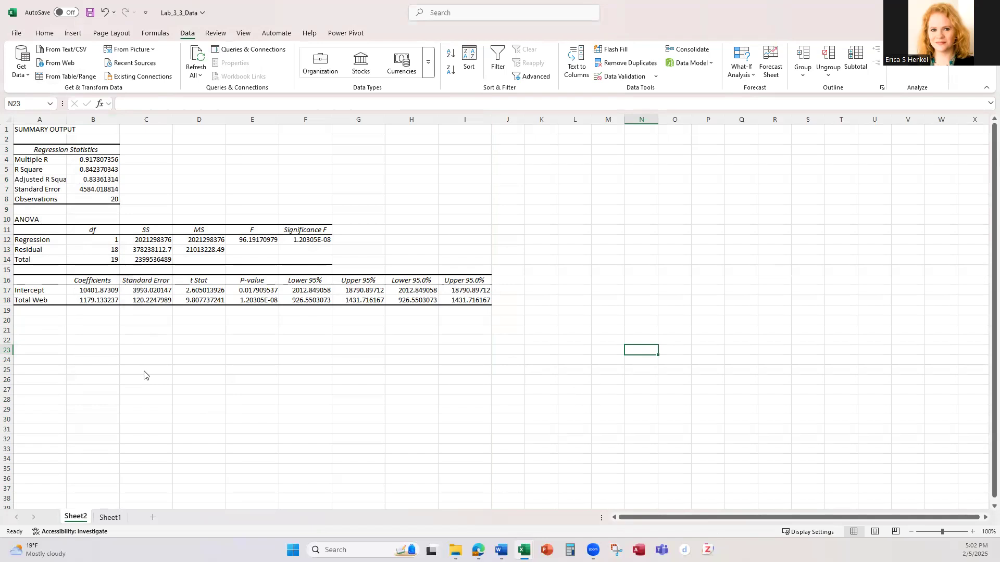
Highlight the coefficients block A16:B18 and the R Square row A5:B5 in yellow.
drag(47, 285, 87, 302)
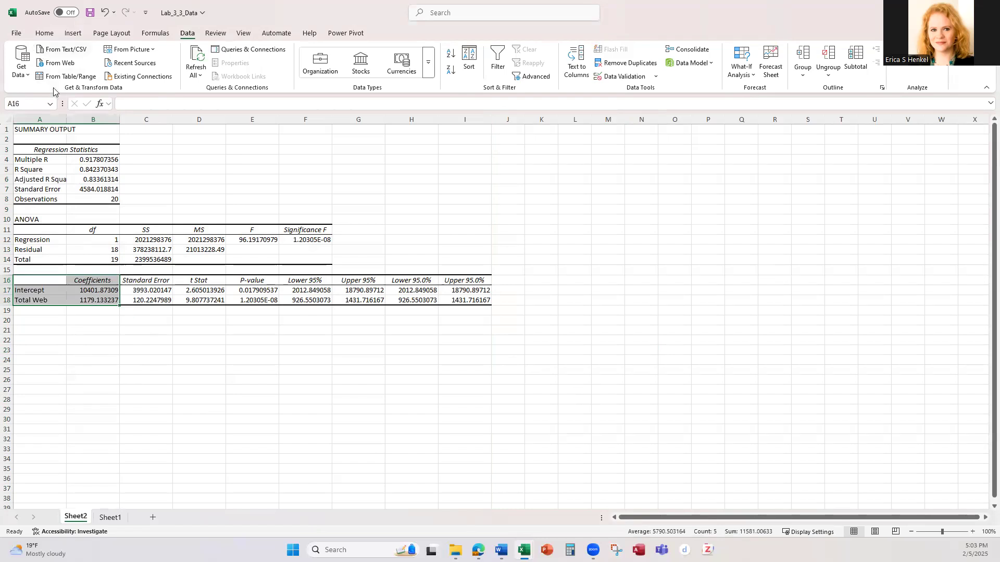
click(45, 34)
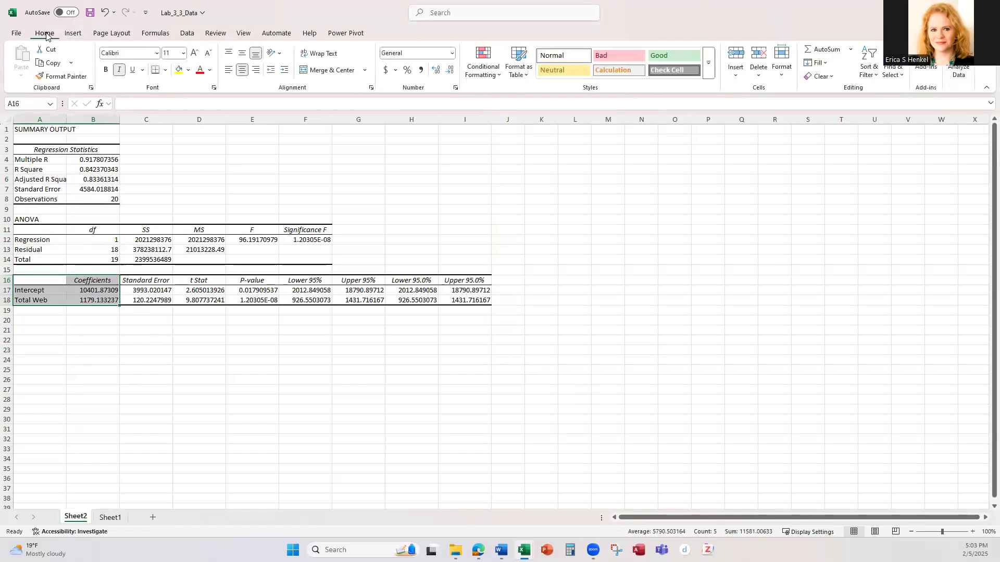
click(180, 70)
click(181, 358)
drag(47, 170, 84, 168)
click(178, 69)
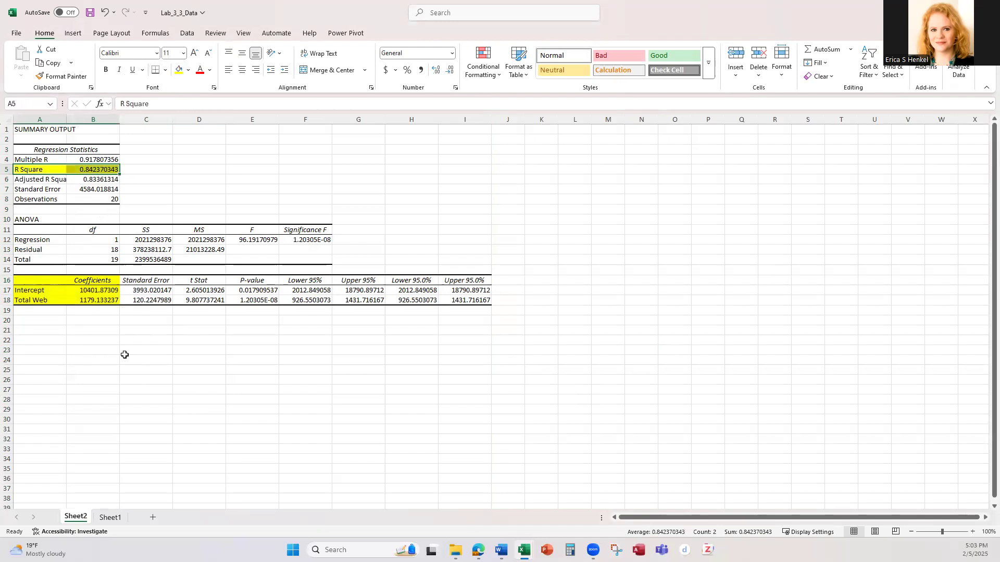
Highlight the Standard Error and Observations rows, A7:B8, in yellow.
click(65, 191)
mouse_move(65, 191)
mouse_down()
mouse_move(80, 192)
mouse_move(46, 199)
mouse_move(78, 199)
mouse_up()
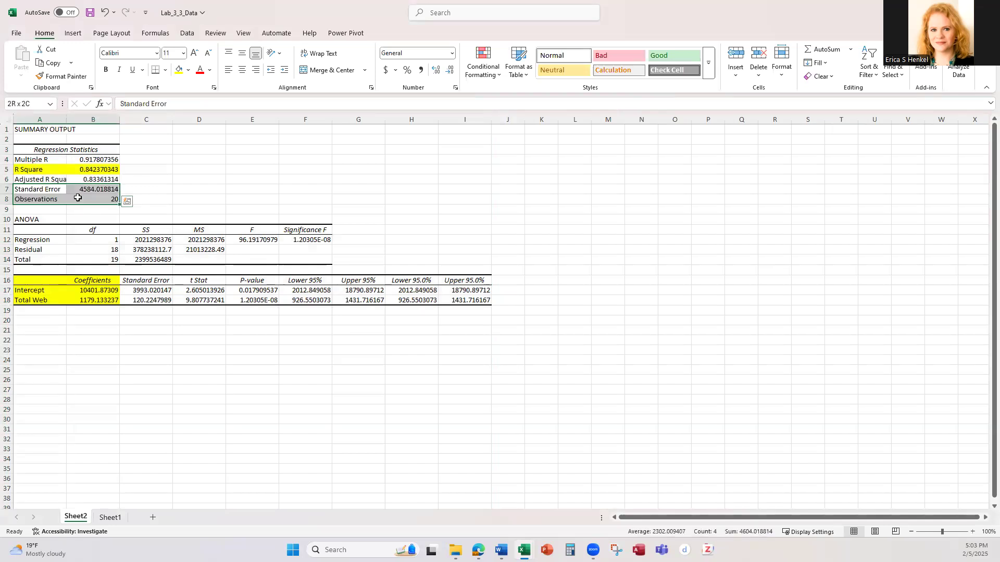
click(182, 72)
click(227, 189)
Enter the note "how many data point?" in C8 beside Observations and select C7.
click(146, 199)
text(how ma)
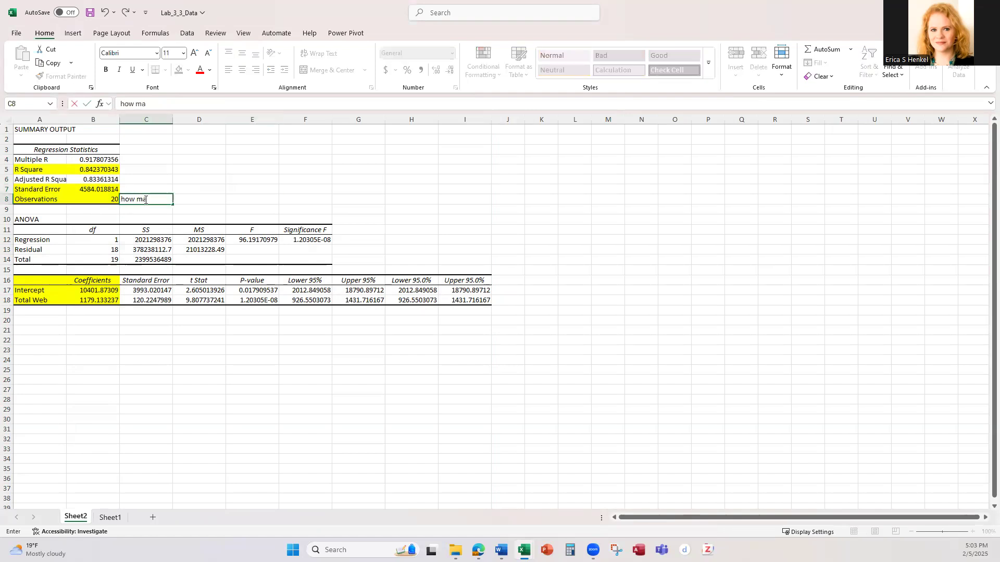
text(ny data point?)
click(236, 188)
click(156, 190)
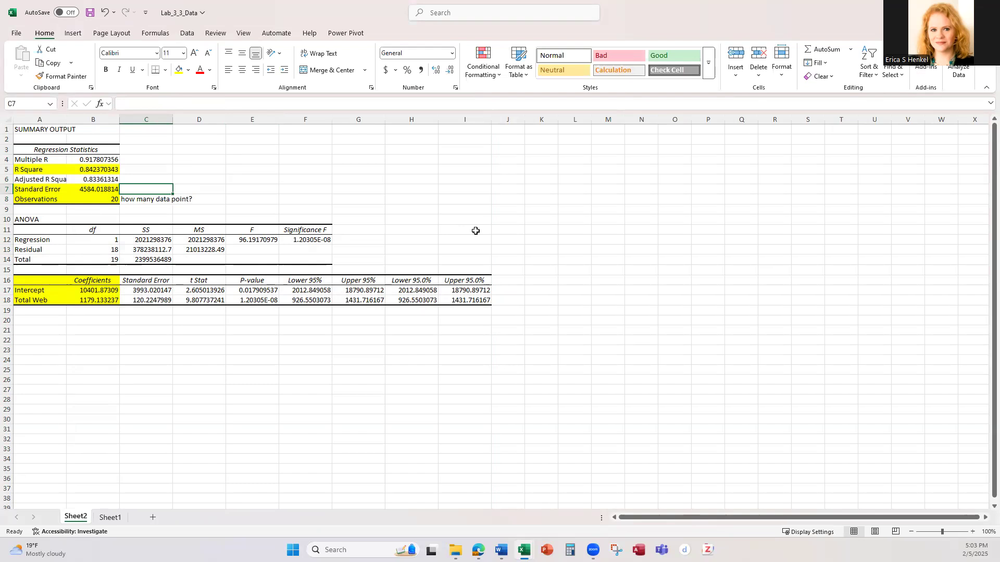
text(typ)
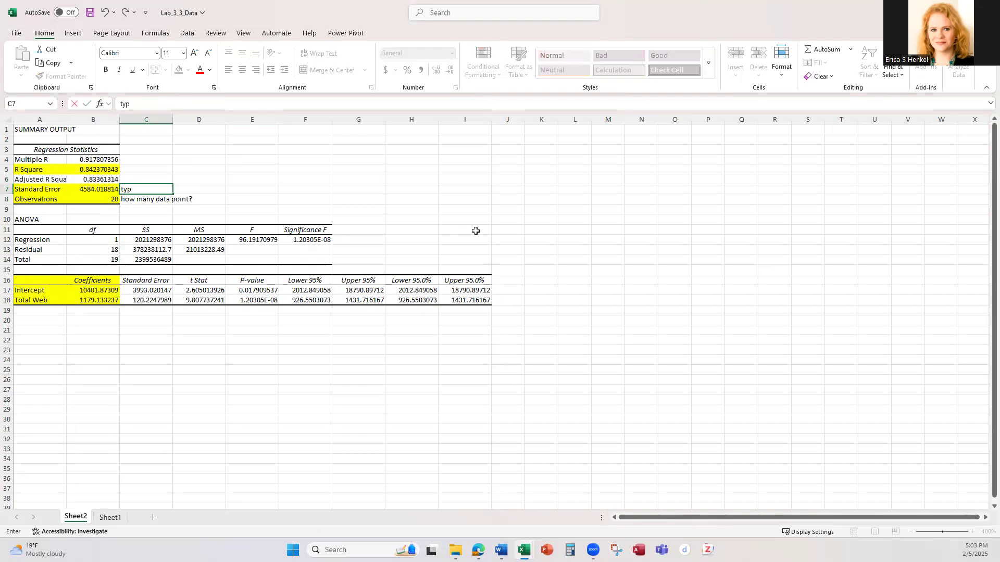
text(ical squared variance)
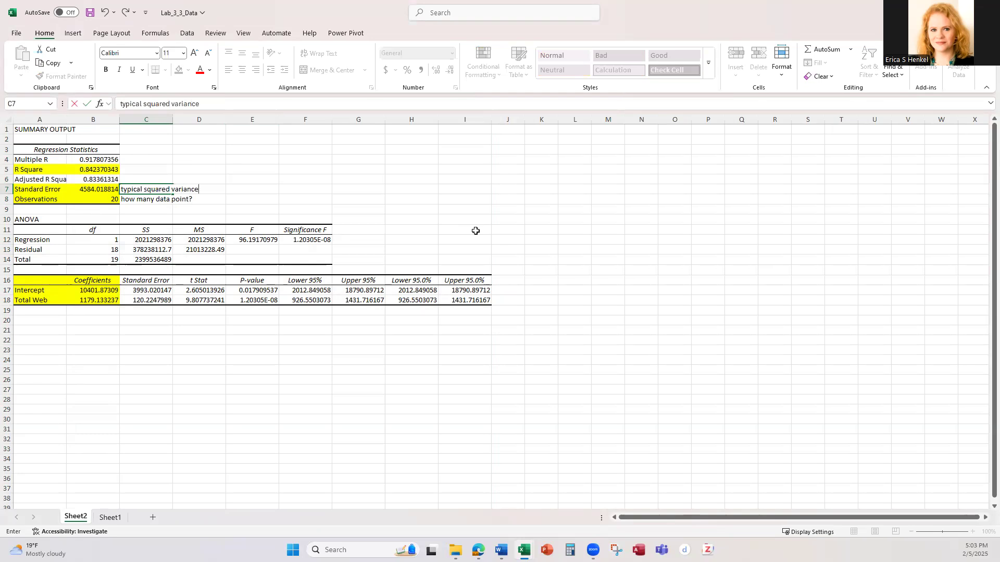
key(BackSpace)
key(BackSpace)
key(BackSpace)
key(BackSpace)
key(BackSpace)
key(BackSpace)
key(BackSpace)
key(BackSpace)
key(BackSpace)
key(BackSpace)
key(BackSpace)
key(BackSpace)
key(BackSpace)
key(BackSpace)
key(BackSpace)
key(BackSpace)
key(BackSpace)
key(BackSpace)
key(BackSpace)
key(BackSpace)
Enter beside Standard Error in C7: "measure of variation or inconsistency (how widely do our numbers vary from the line?)".
text(measure of va)
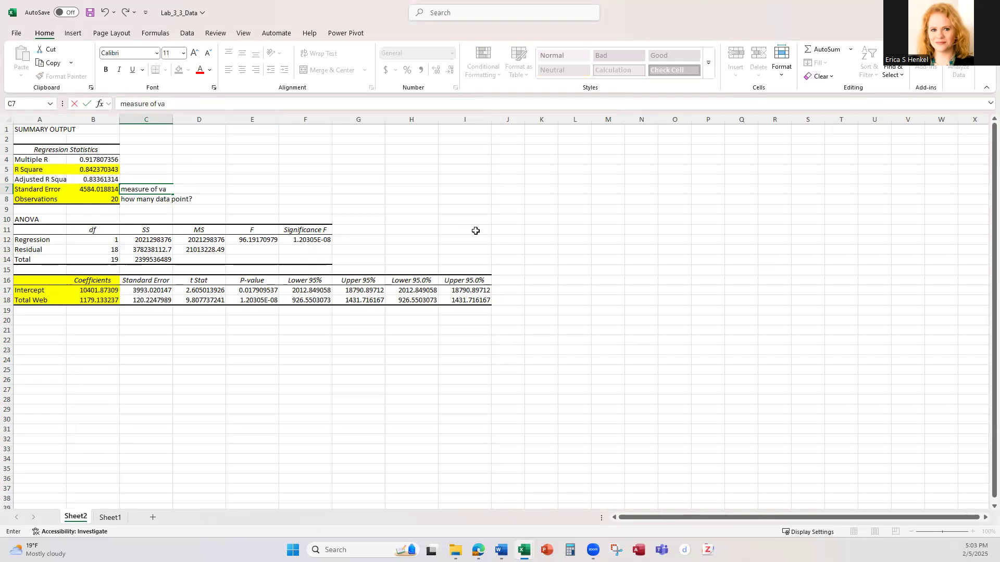
text(riation or inconsistency (how)
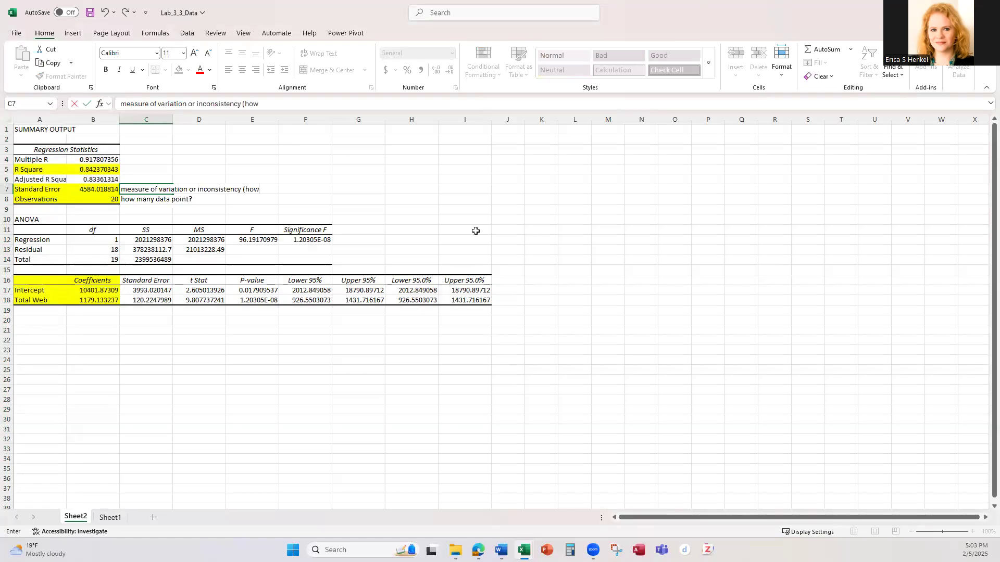
text( widely do our mumbers vary)
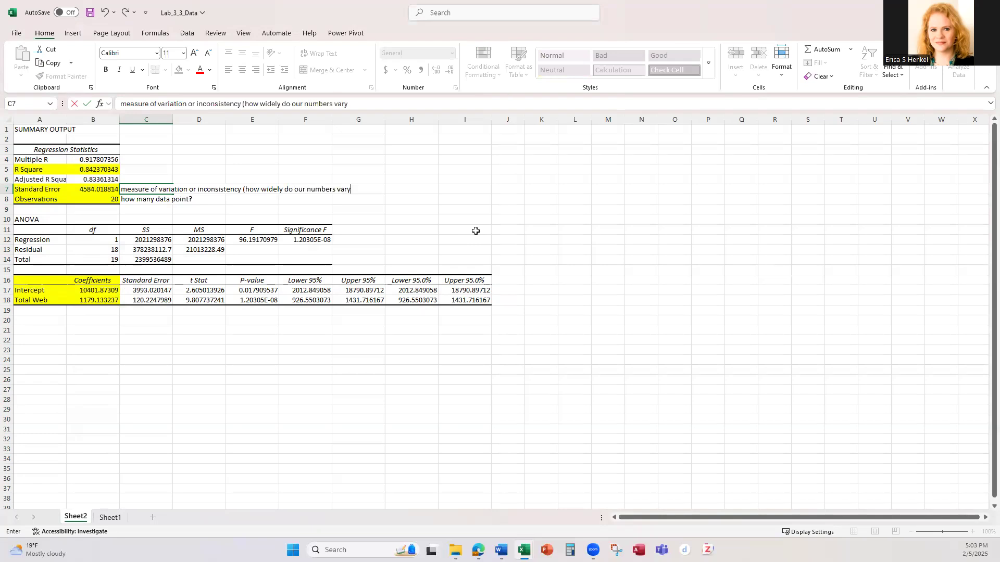
text( from the line?)
key(Return)
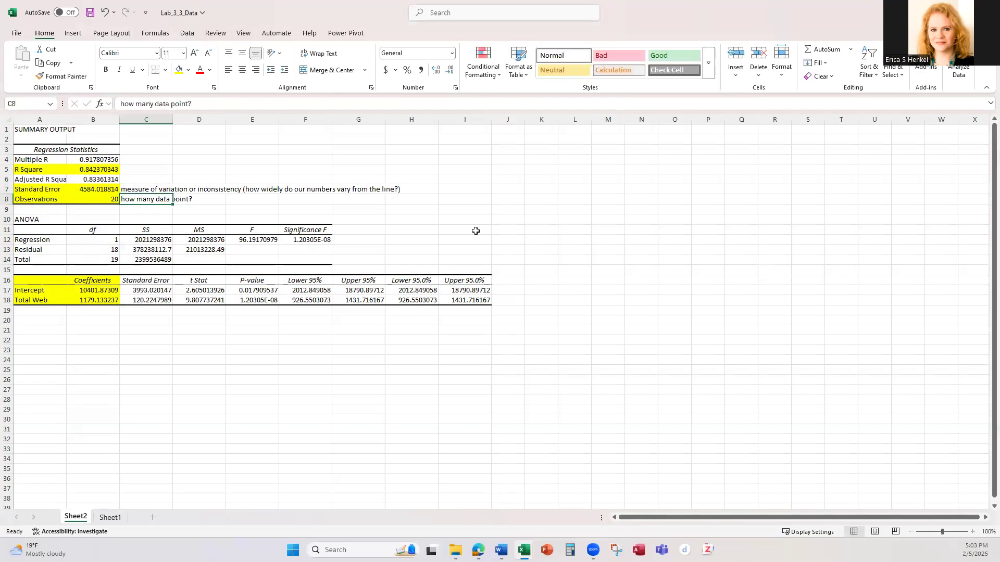
Enter beside R Square in C5: "84 % of the variation in the output variable (total cost) is predicted by our model?".
click(146, 170)
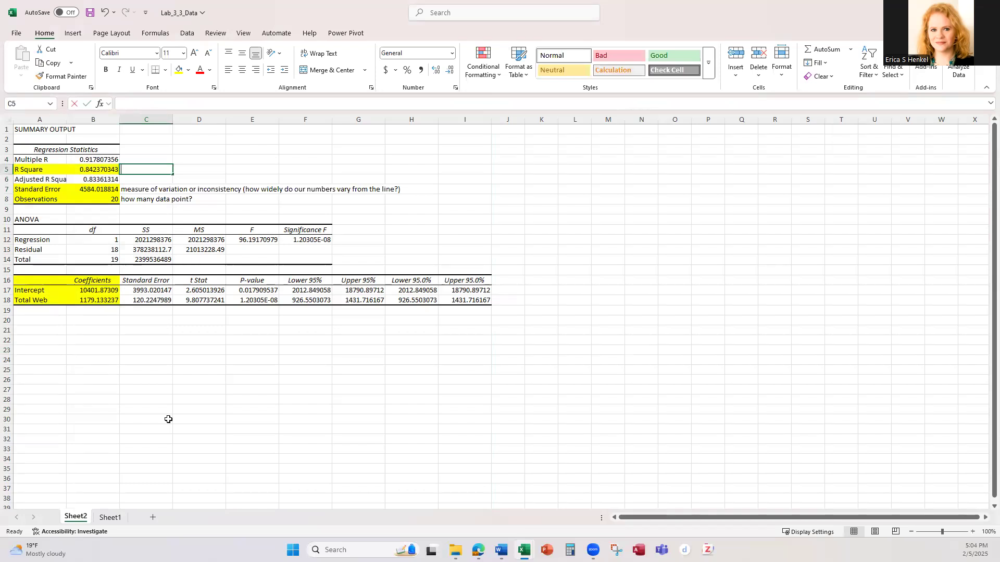
text(8$)
key(BackSpace)
text(4 %)
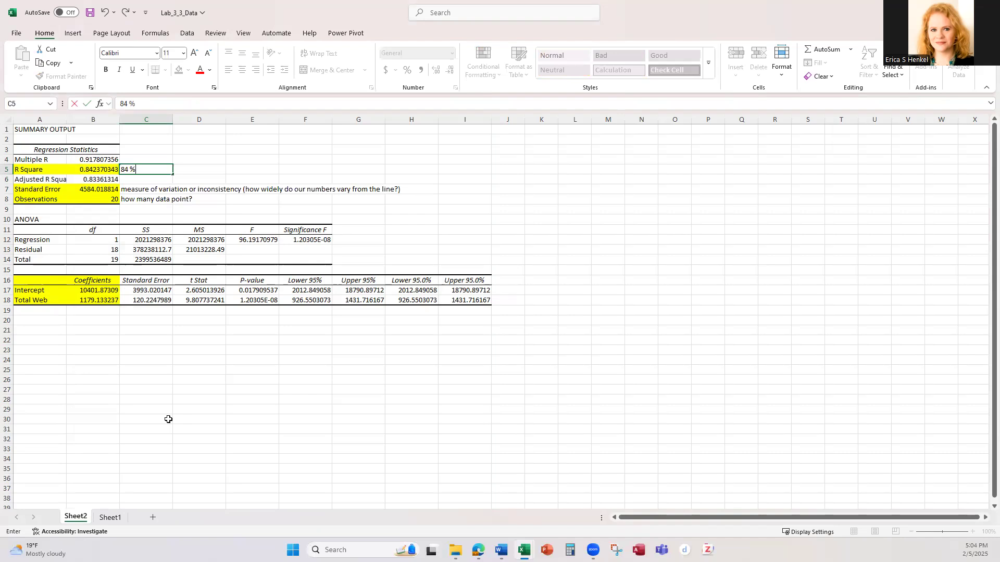
text(  of the variation in the)
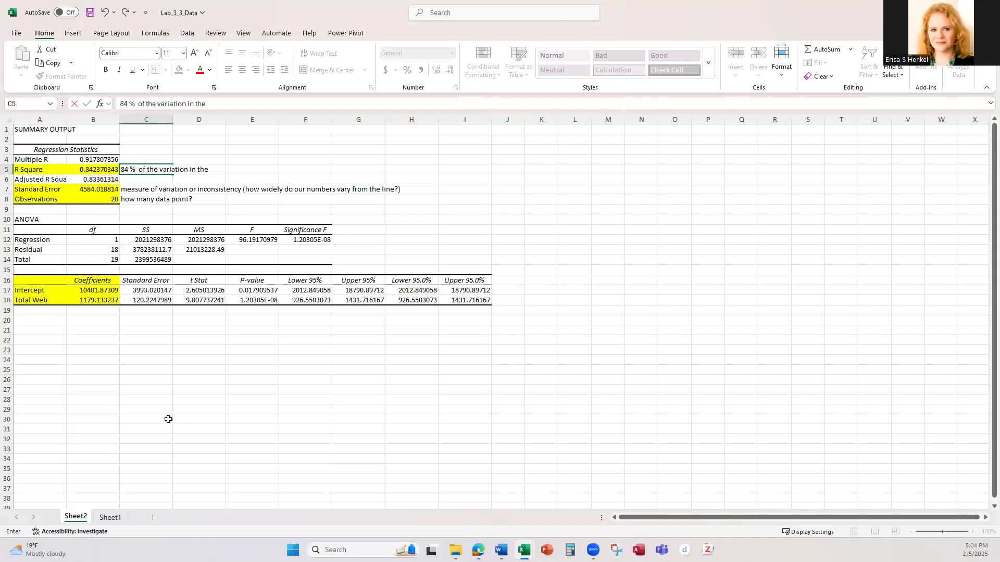
text( output variable (total cost)
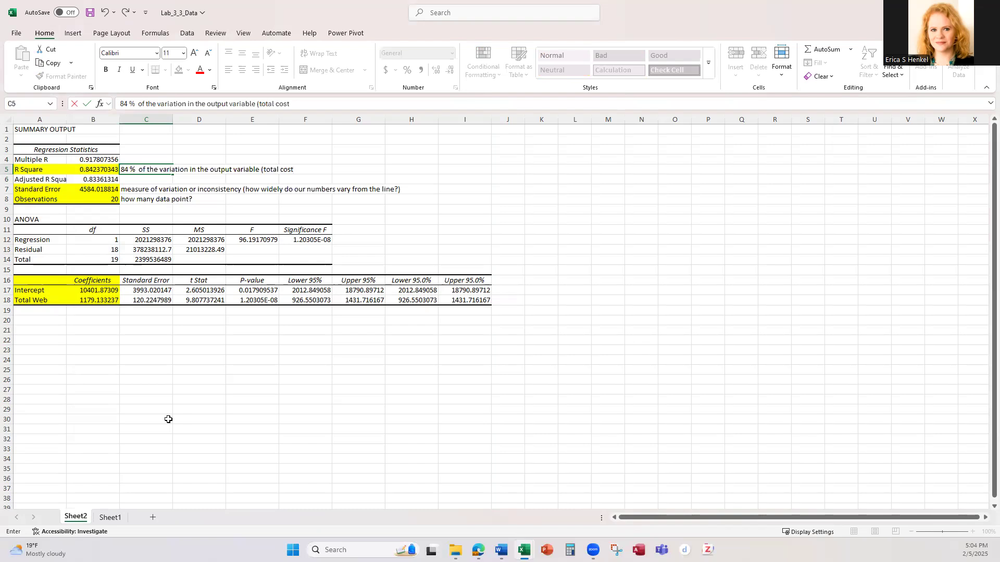
text() is predicted by our model?)
key(Return)
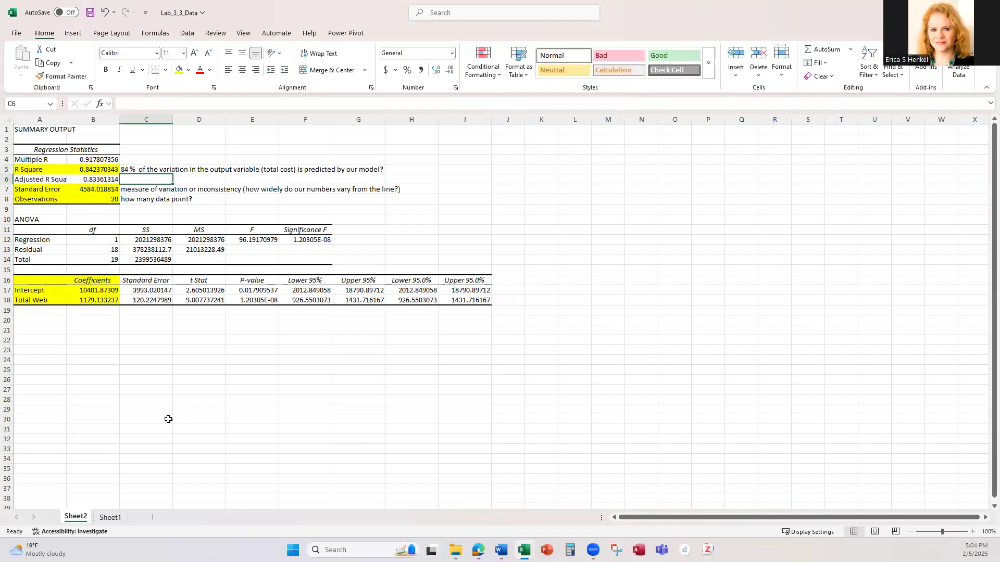
Below the coefficients table, enter "TC = VC + FC" in C21 and "y = mx + b" in C22.
click(149, 331)
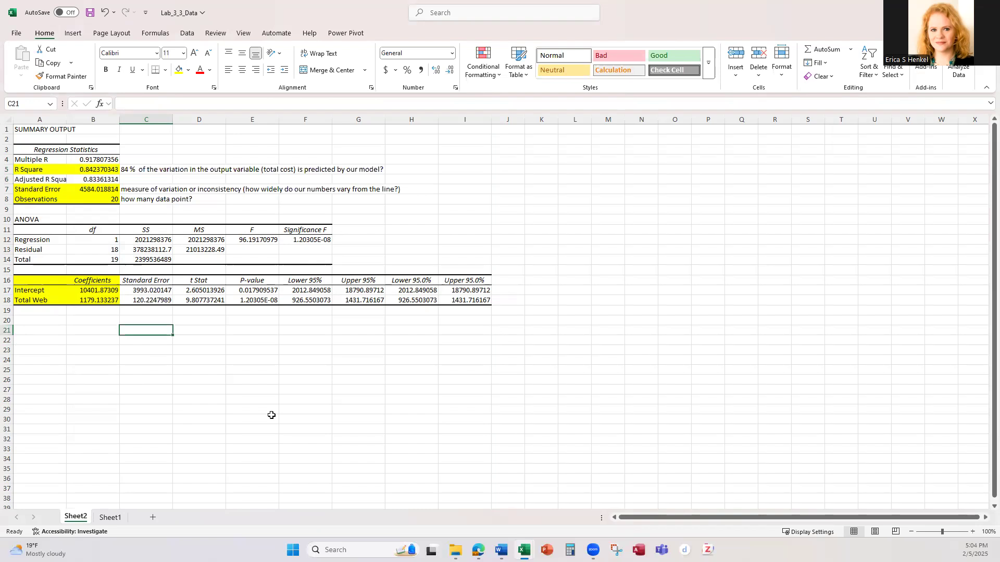
text('TC =)
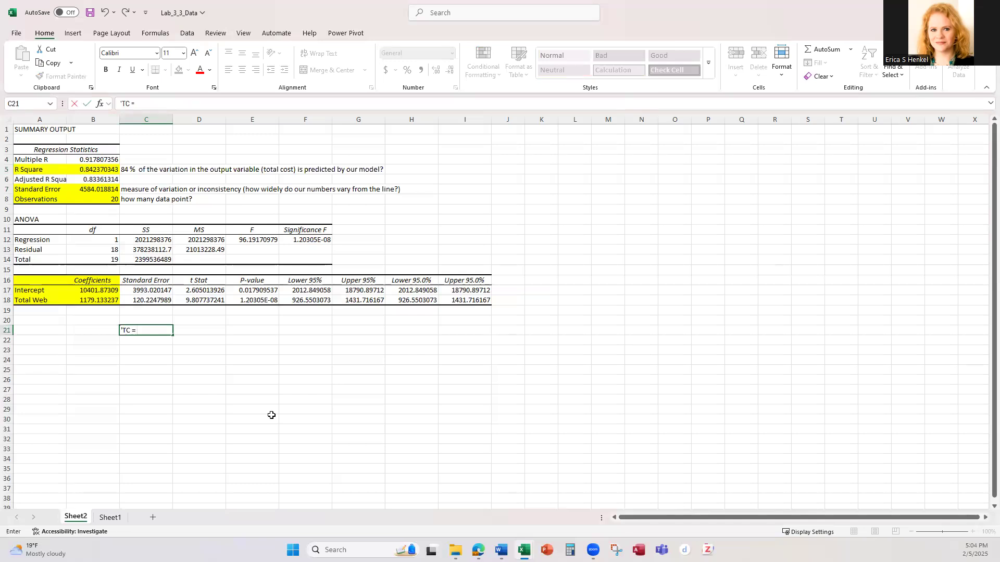
text( VC + FC)
key(Return)
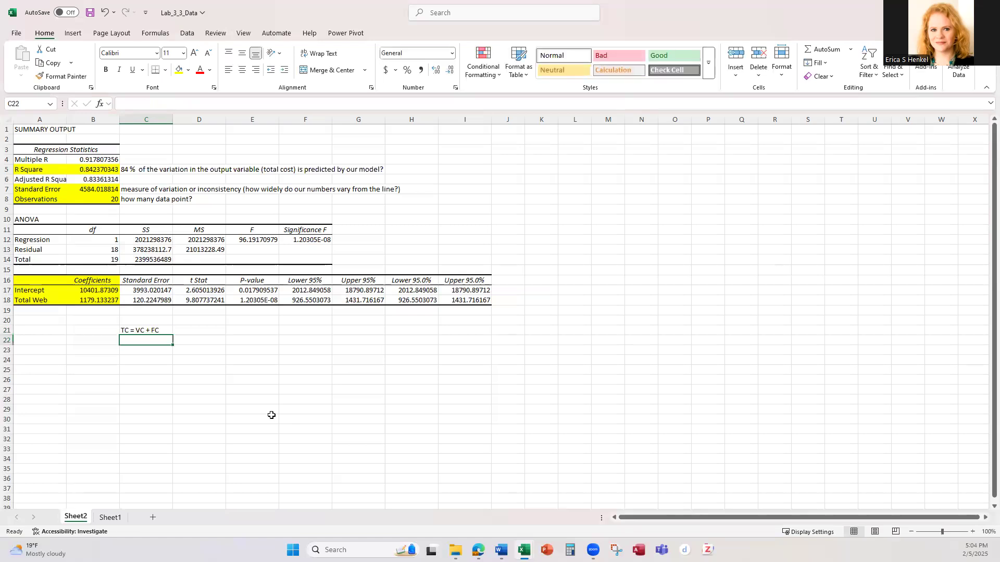
text(y = mx + b)
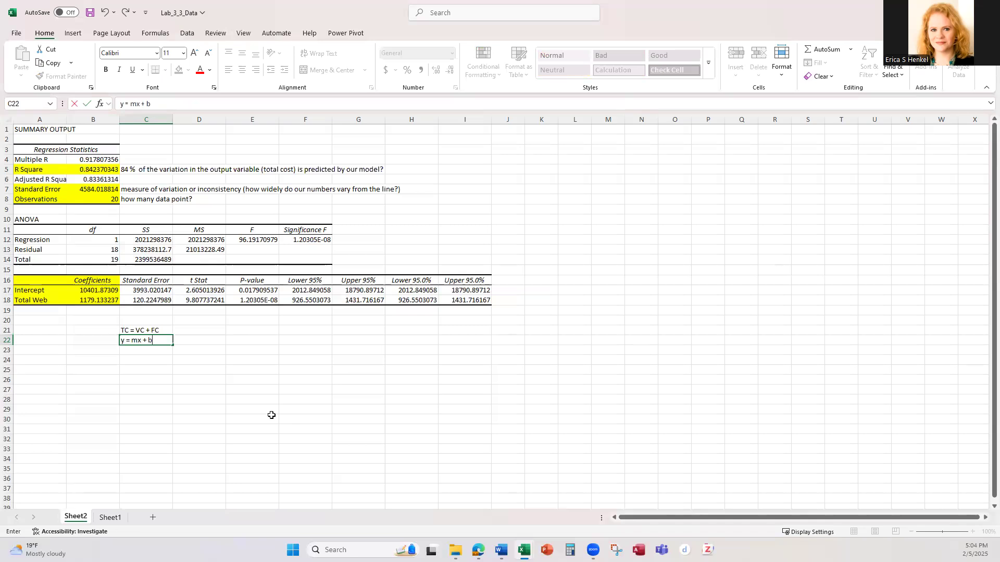
key(Return)
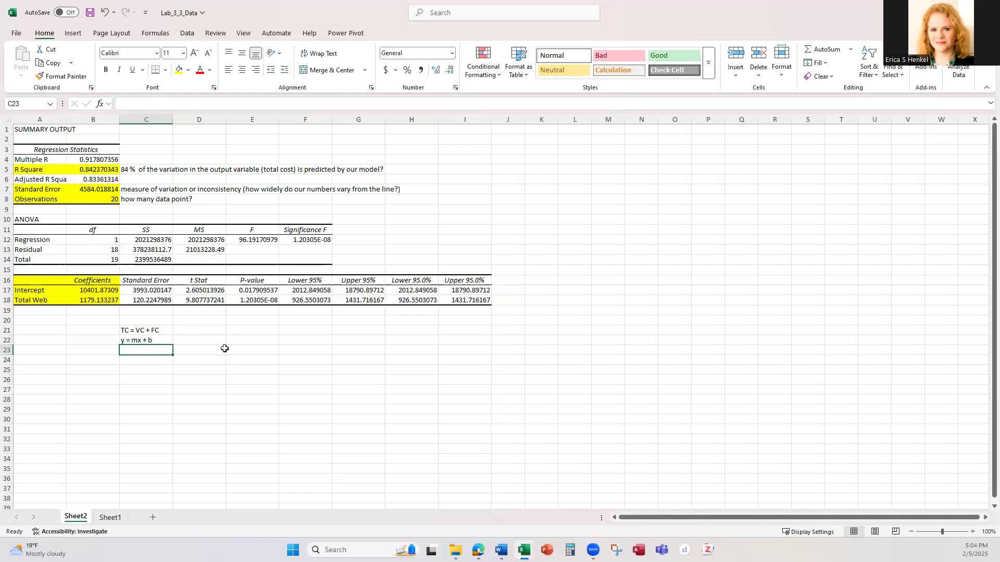
drag(257, 340, 264, 393)
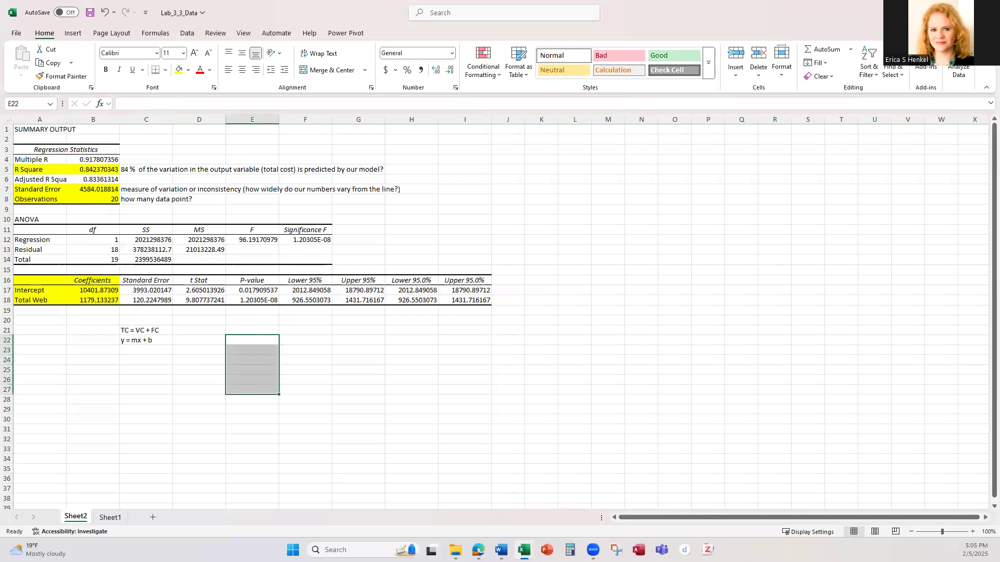
mouse_move(279, 333)
mouse_down()
mouse_move(285, 408)
mouse_move(377, 403)
mouse_up()
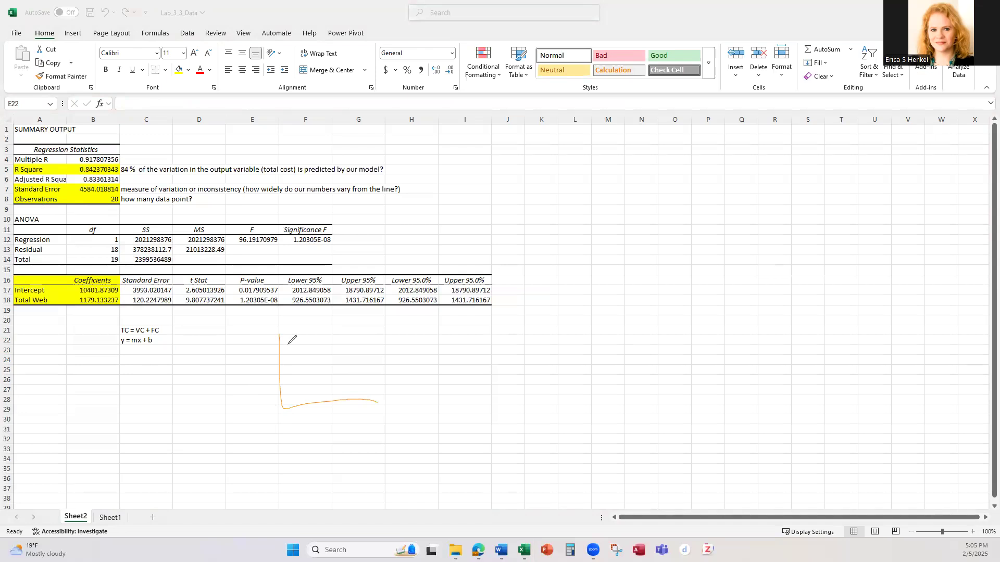
mouse_move(279, 334)
mouse_down()
mouse_move(286, 412)
mouse_move(394, 413)
mouse_up()
Sketch a black cost graph over E22:G30: two axes, a rising line starting above the origin, and tick marks along the horizontal axis.
click(56, 194)
mouse_move(252, 343)
mouse_down()
mouse_move(253, 379)
mouse_move(332, 415)
mouse_up()
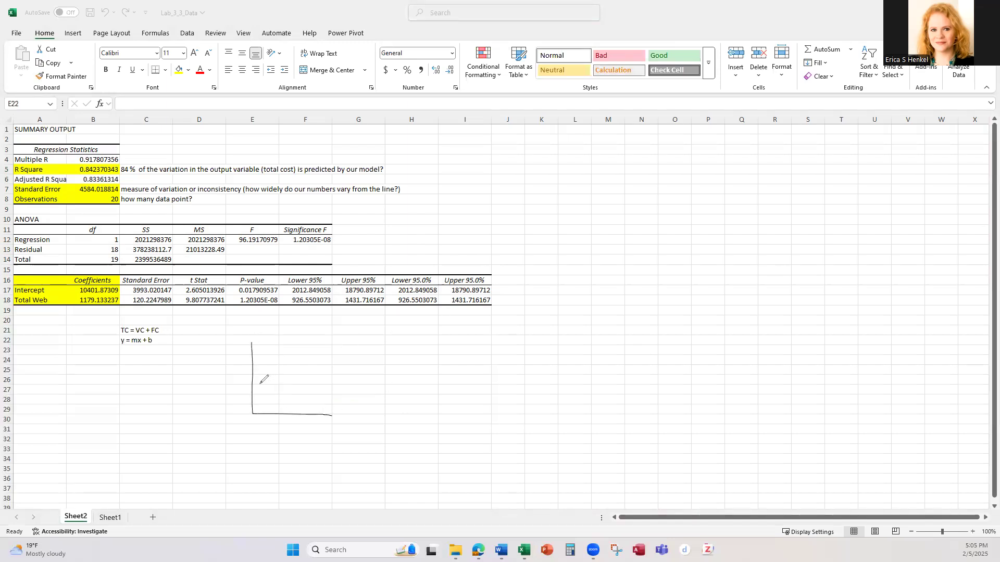
drag(252, 394, 354, 350)
drag(269, 409, 300, 420)
drag(311, 412, 328, 420)
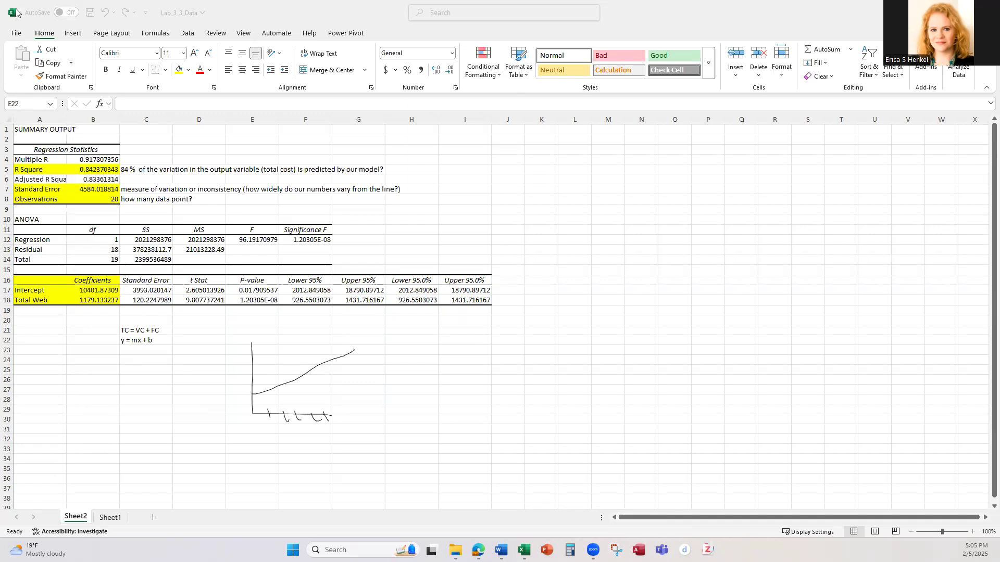
Enter the expanded total cost note "TC = (VC x # units)" in C20, above the other equations.
click(126, 322)
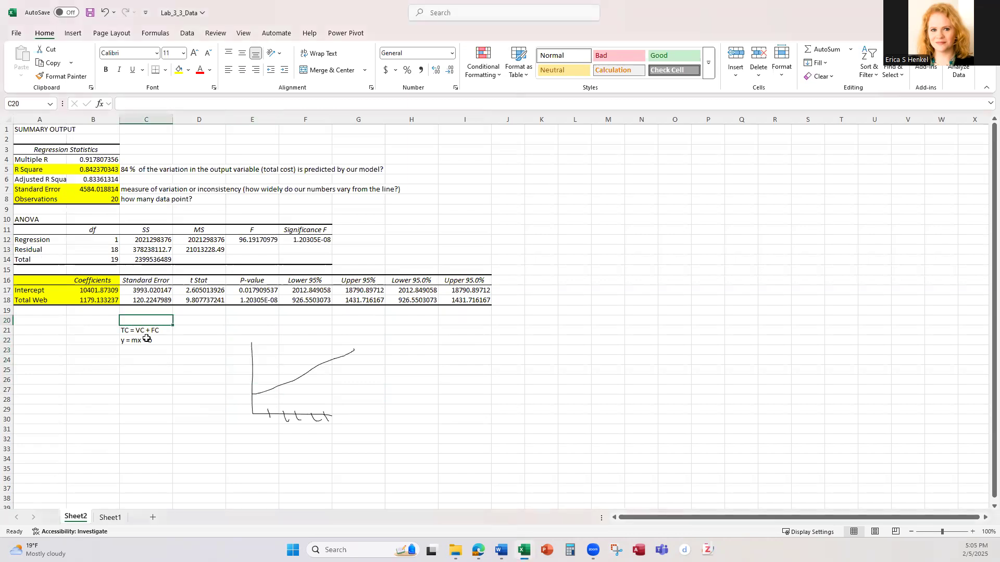
text(TC)
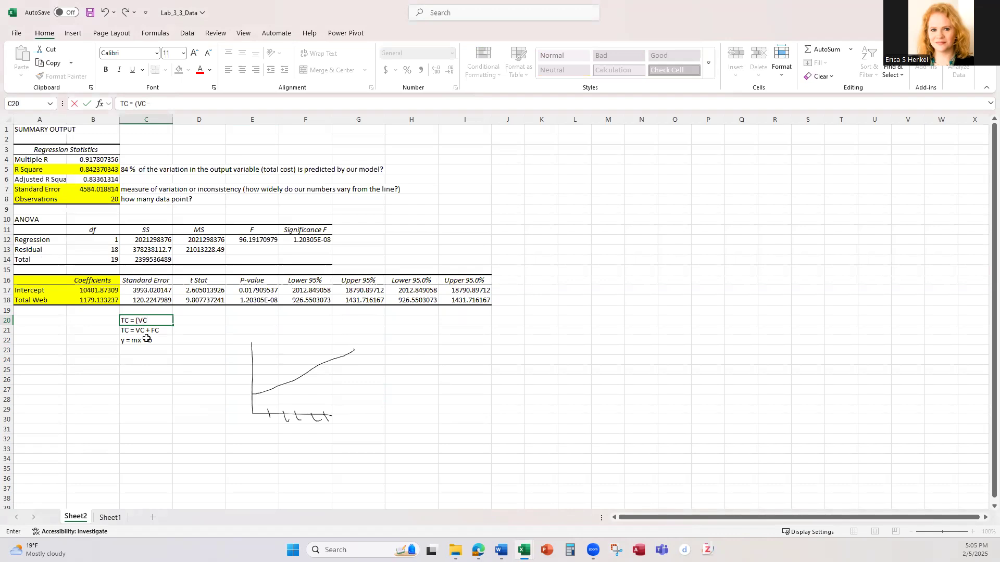
text(= (VC x # units)
click(147, 413)
Enter the note "VC/unit = slope" in C24, below the line equation.
click(139, 360)
text(VC/unit = slope)
key(Return)
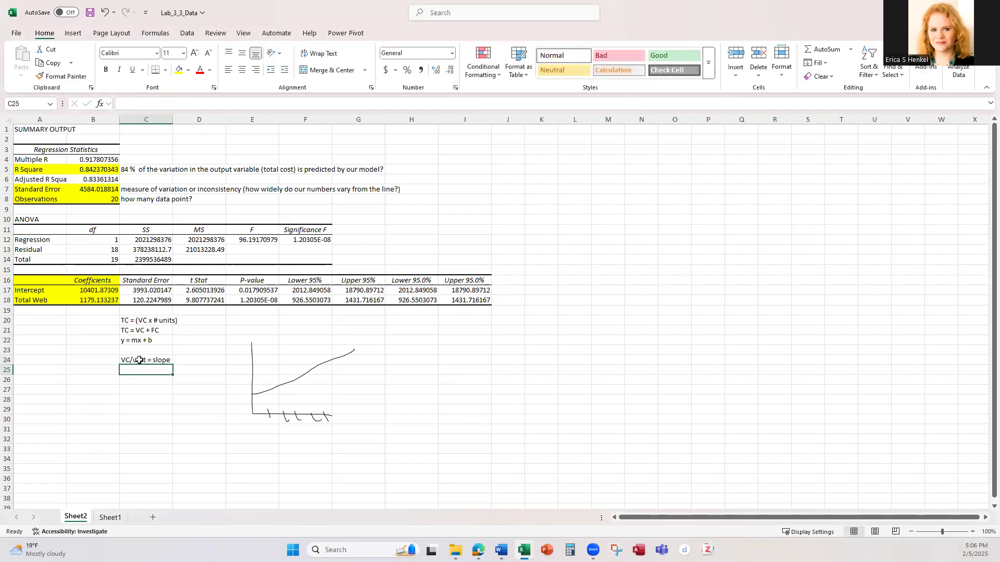
Write the regression cost equation "TC = (1179.13*# websites)+ 10401.87" as text in C26.
click(22, 82)
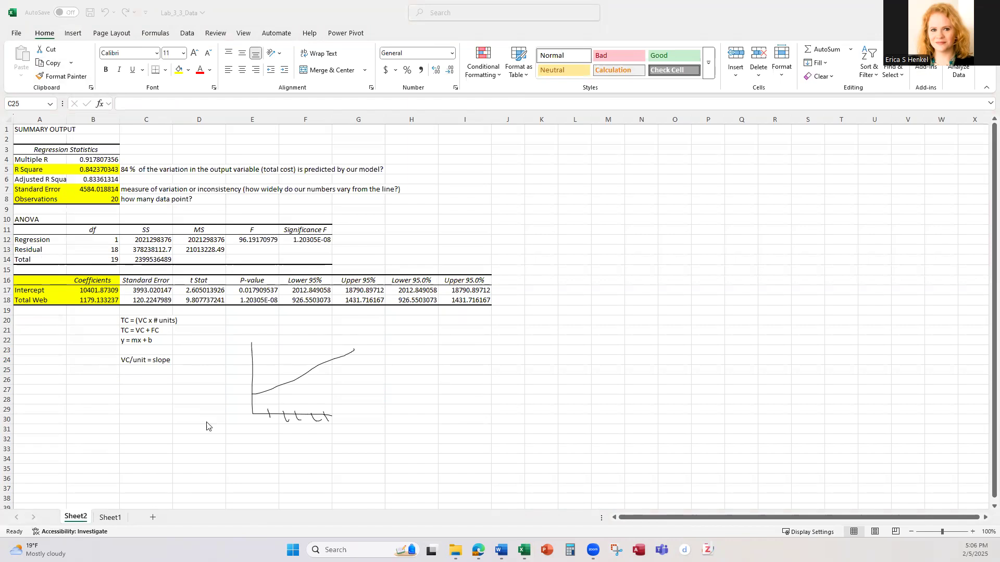
click(129, 380)
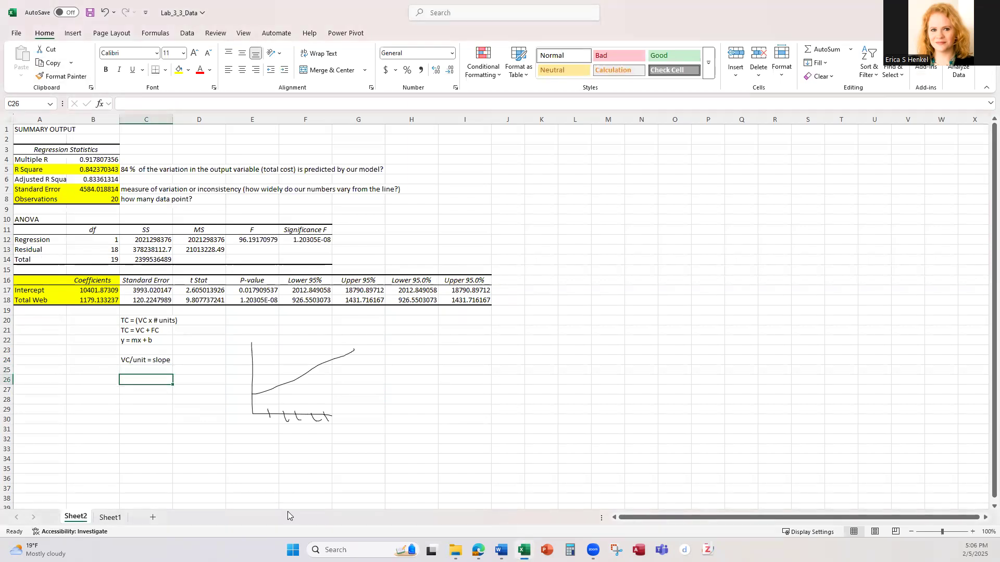
text(=)
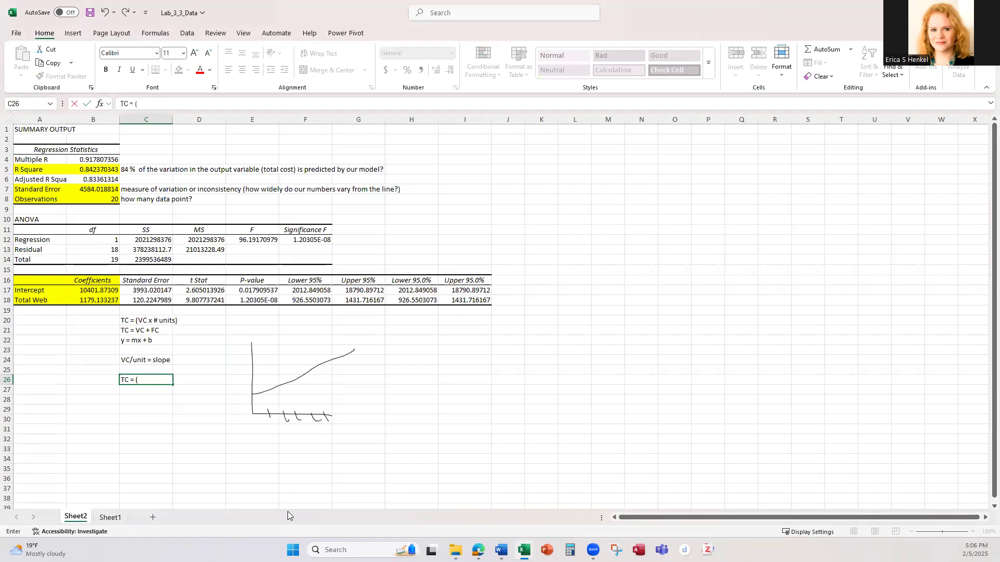
text((1179.13*# website)
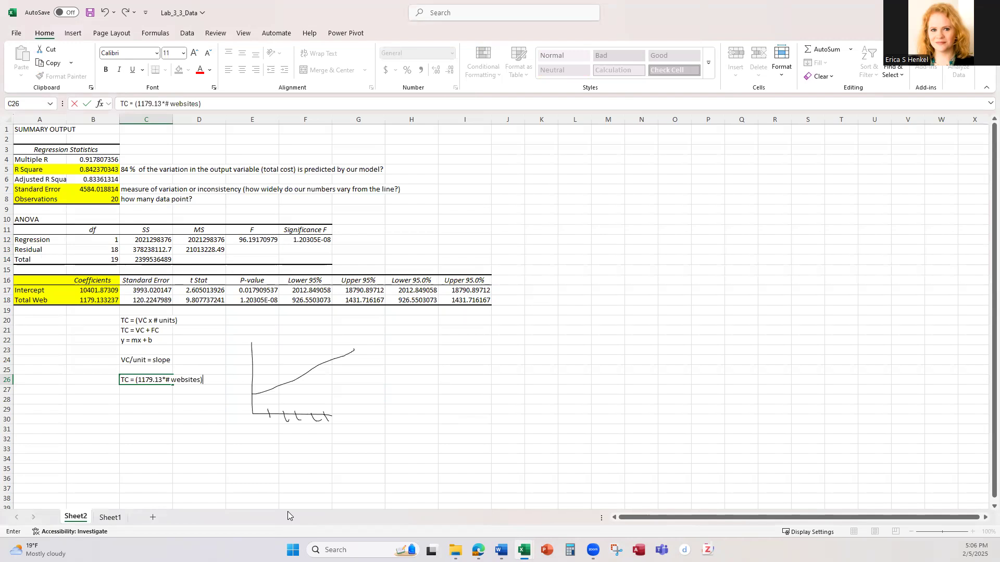
text(s)+ 10)
text(401.87)
key(ctrl+Return)
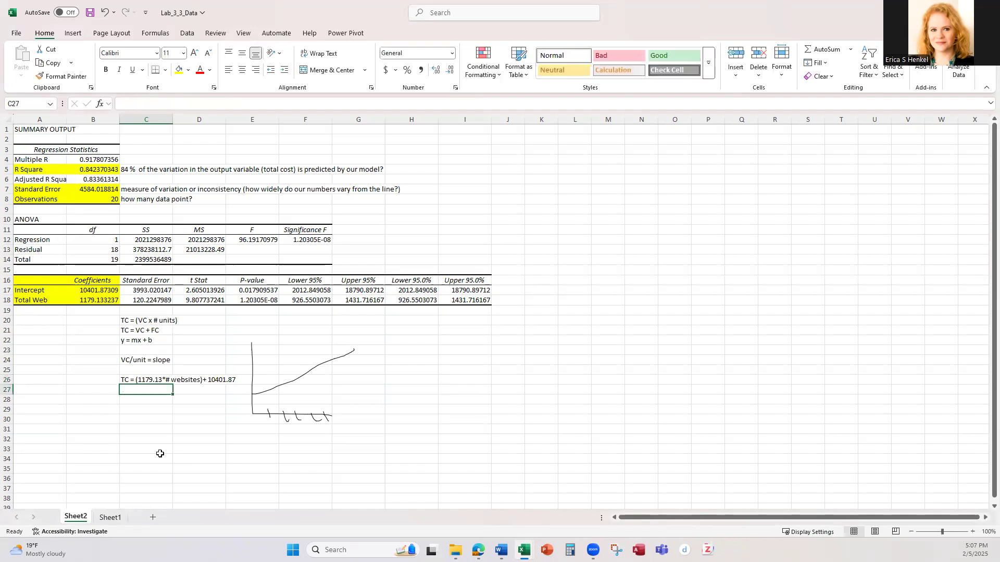
Enter the formula =(B18*40)+B16 in C28 to estimate the total cost of 40 websites.
click(139, 468)
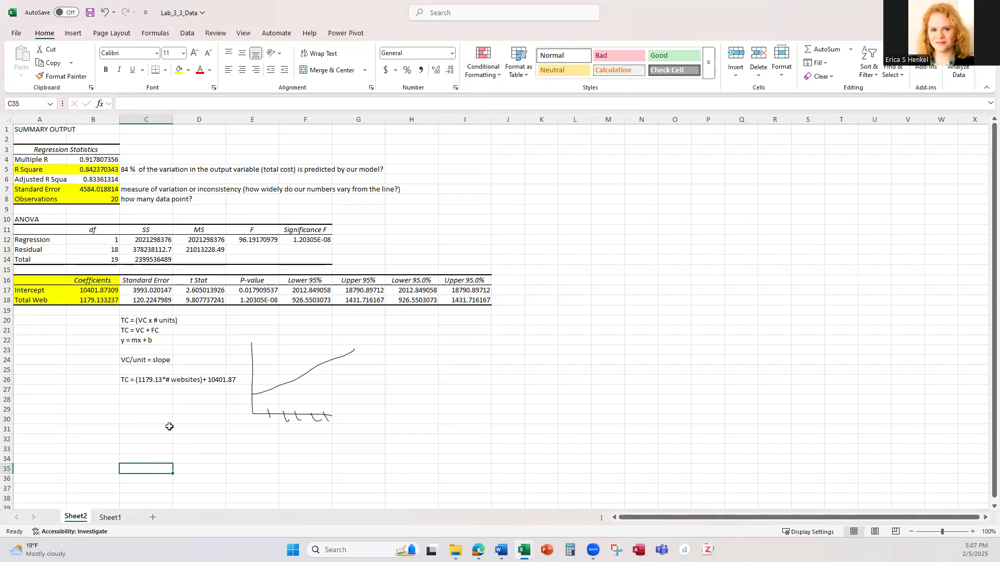
click(139, 400)
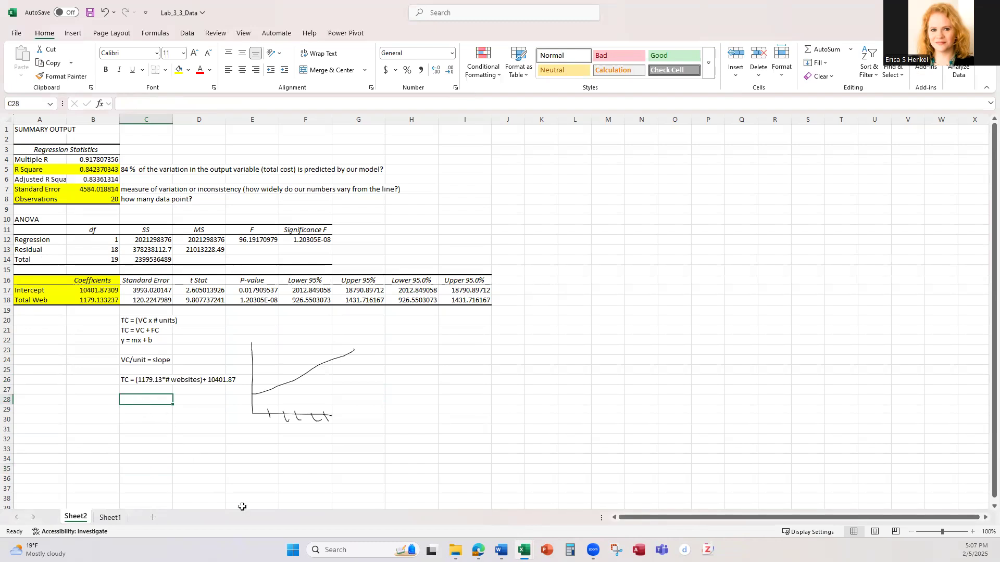
text(=()
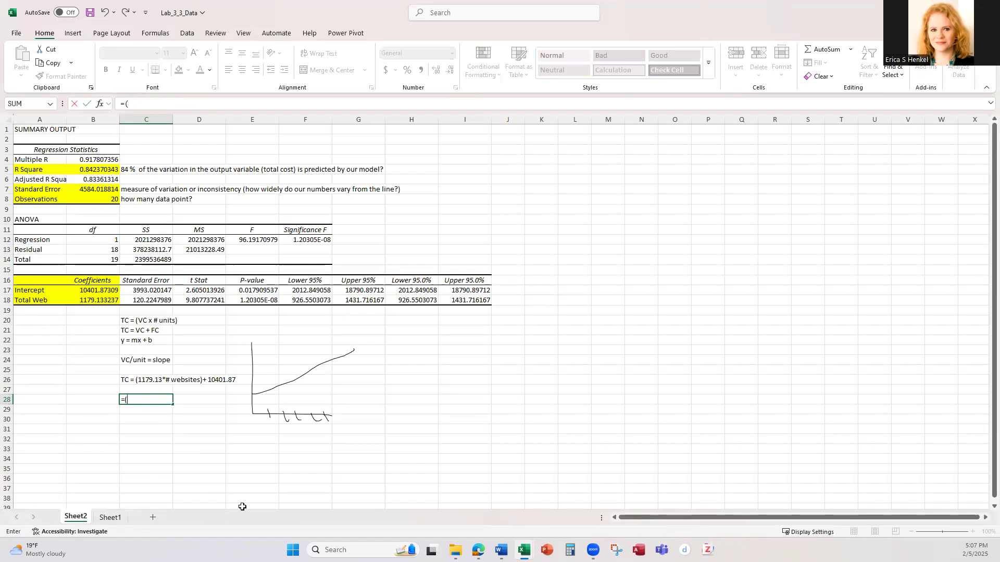
text(B18)
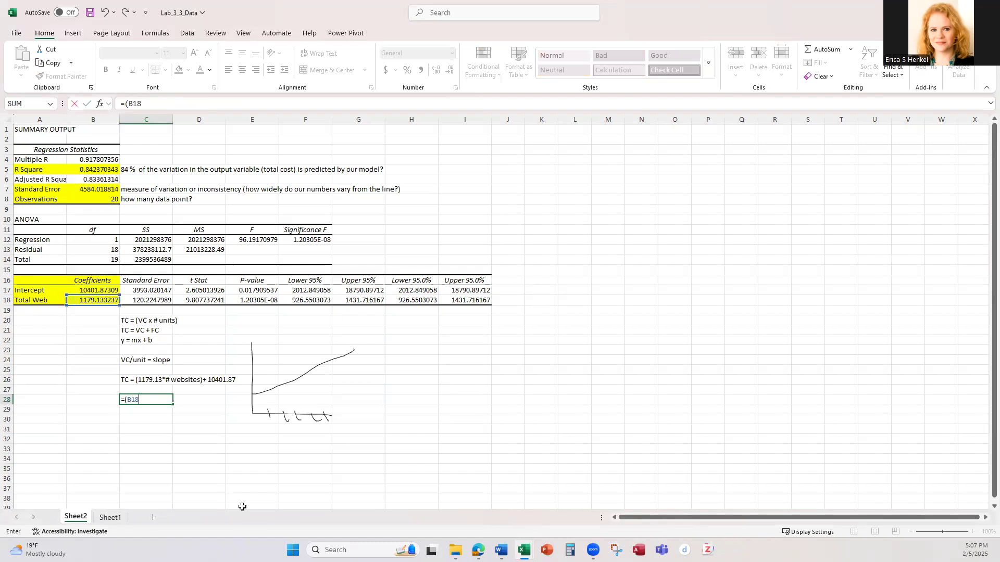
text(*40)+B16)
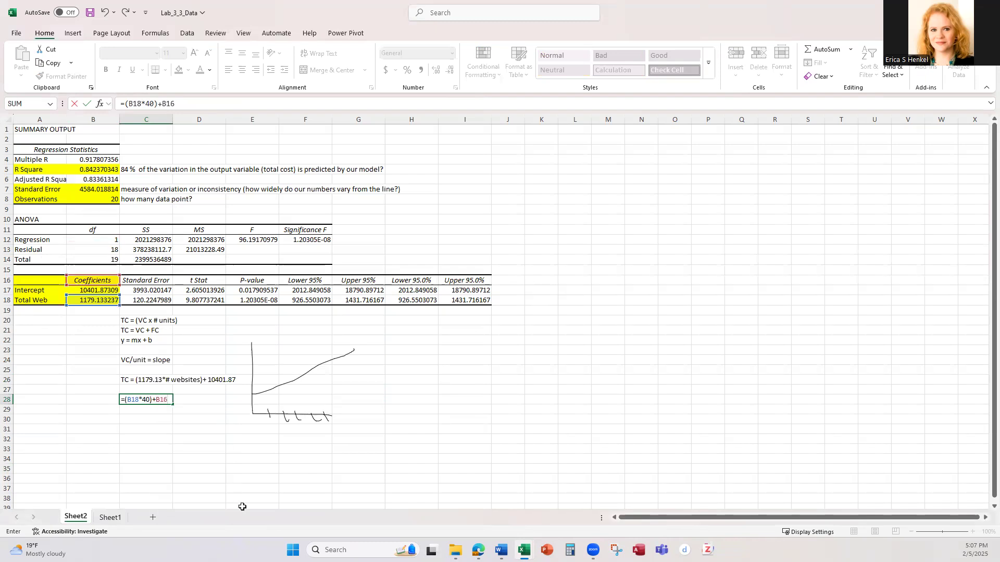
key(Return)
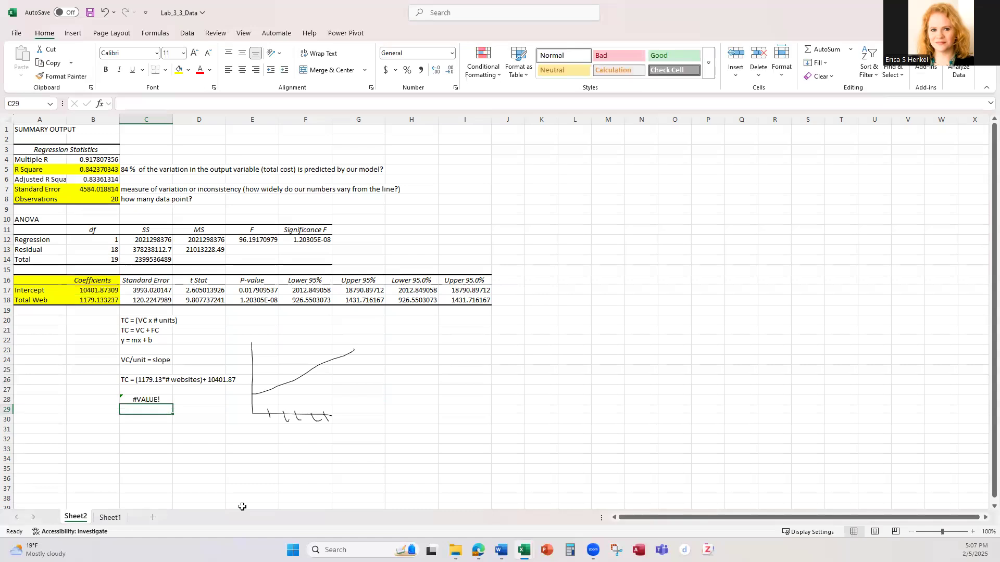
Correct the C28 formula to =(B18*40)+B17 so that it adds the intercept, and reselect the cell.
click(141, 398)
double_click(141, 399)
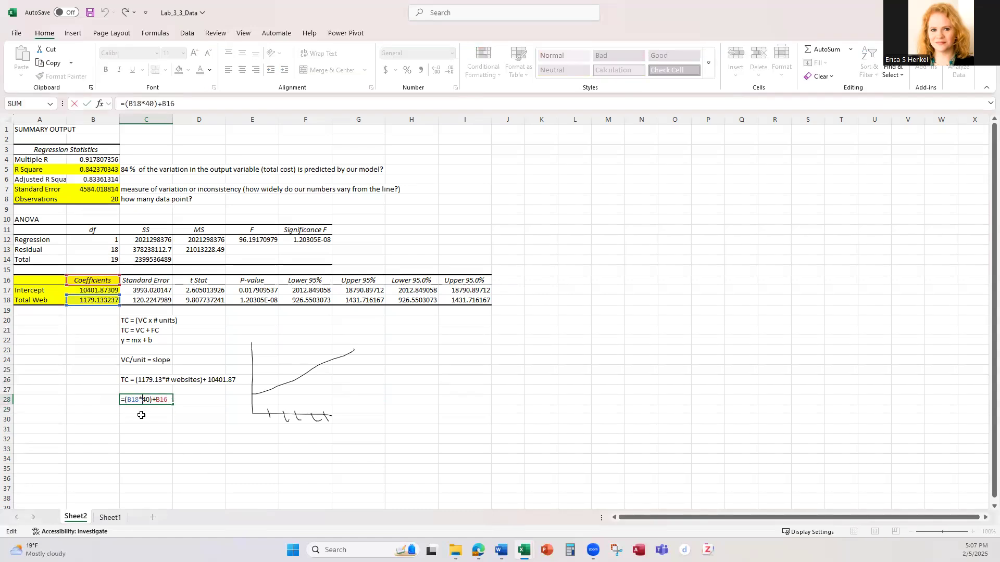
key(Right)
key(Right)
key(Right)
key(Right)
key(Right)
key(Right)
key(Right)
key(BackSpace)
text(7)
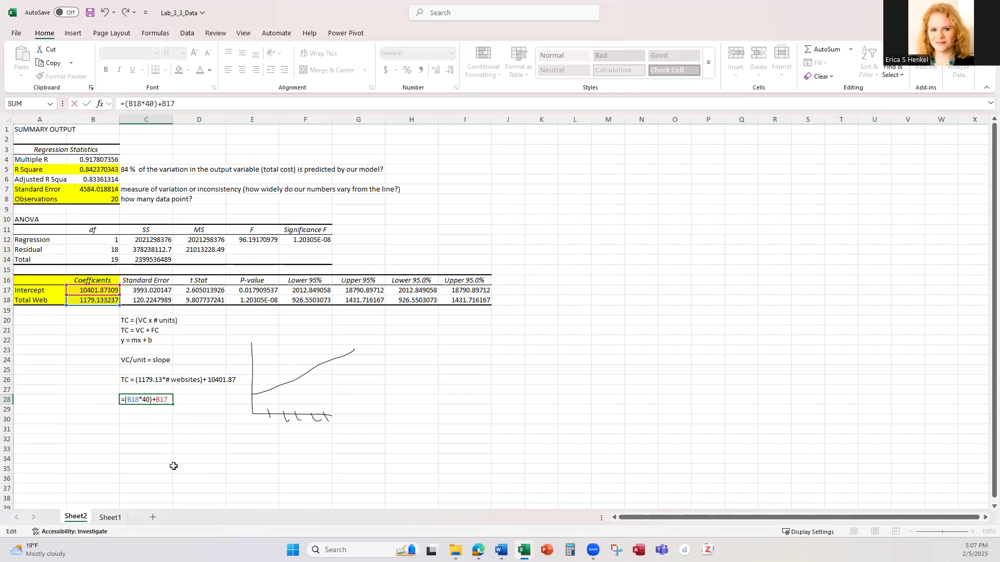
key(Return)
key(Up)
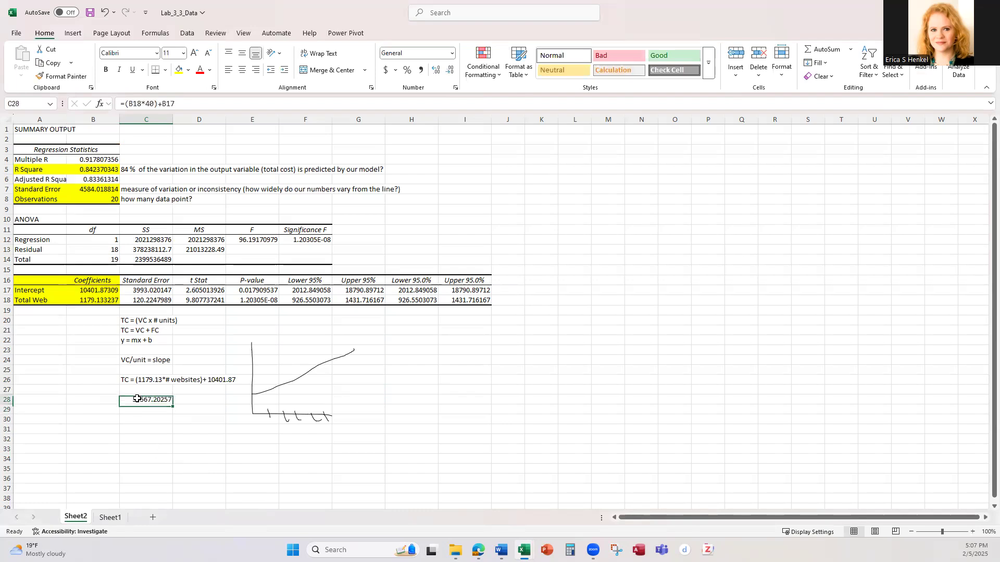
click(152, 478)
click(157, 400)
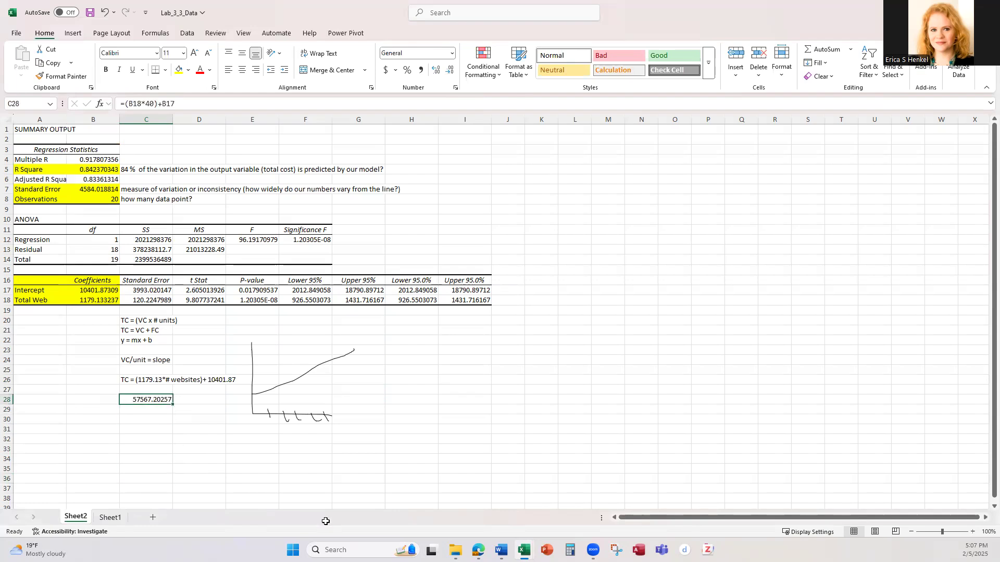